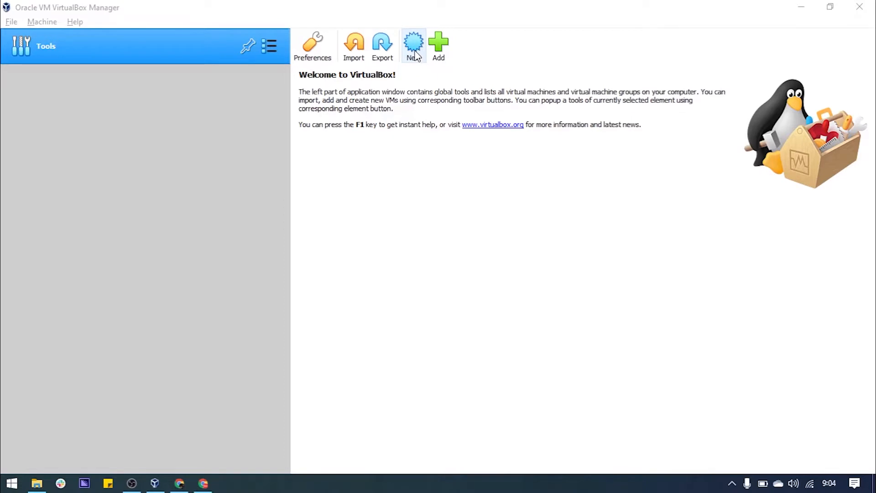
# Create a new VM named KaliLinux with type Linux and version Debian (64-bit)
pyautogui.click(414, 50)
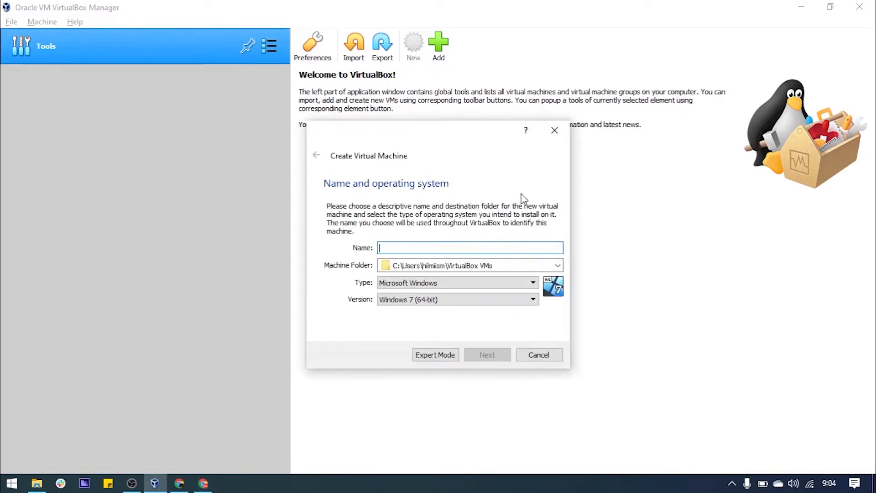
pyautogui.write('Kal')
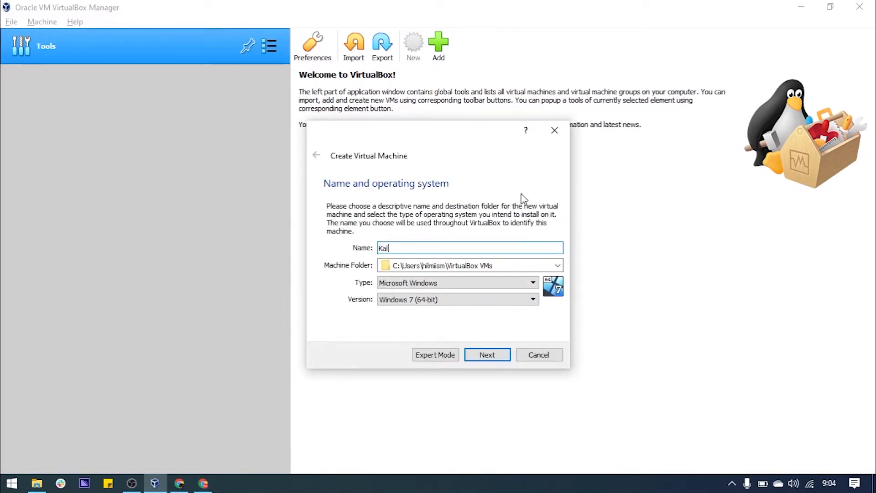
pyautogui.write('i Linux')
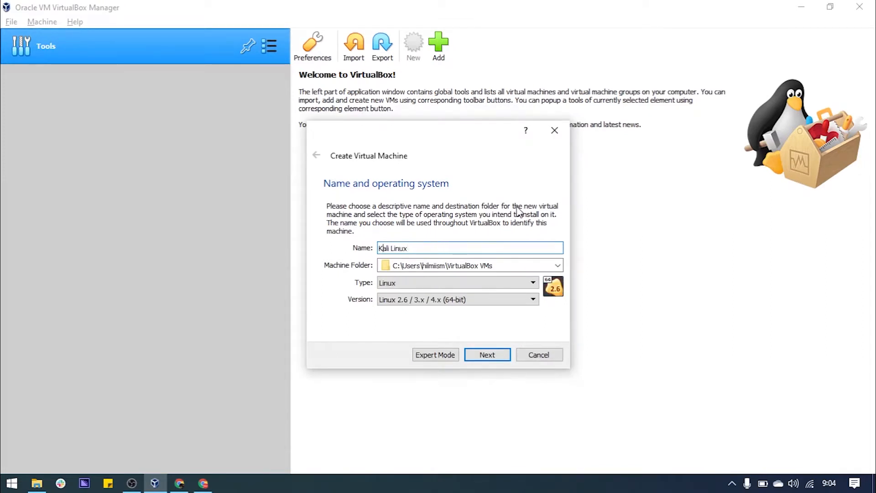
pyautogui.press('Right')
pyautogui.press('Right')
pyautogui.press('Right')
pyautogui.press('Right')
pyautogui.press('BackSpace')
pyautogui.click(517, 301)
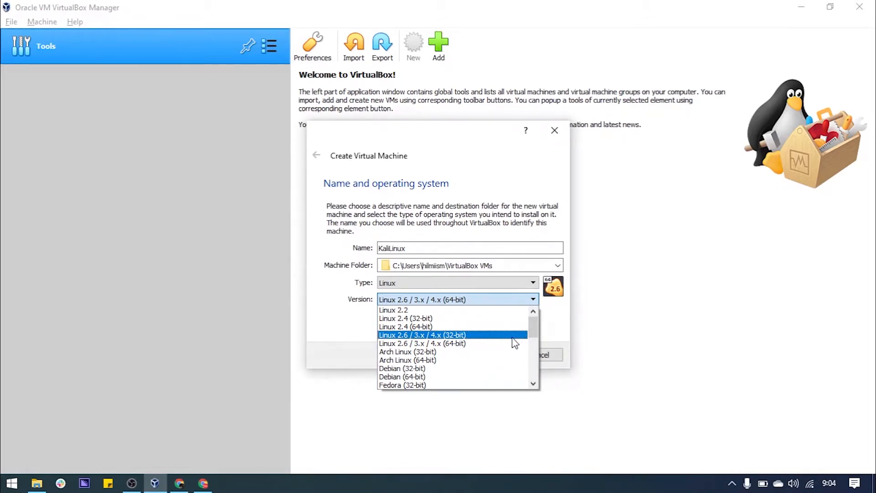
pyautogui.click(495, 377)
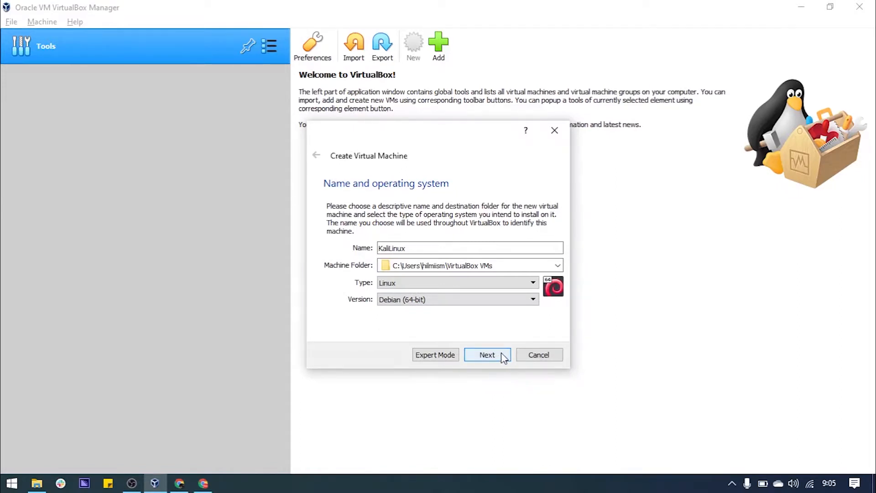
pyautogui.click(502, 356)
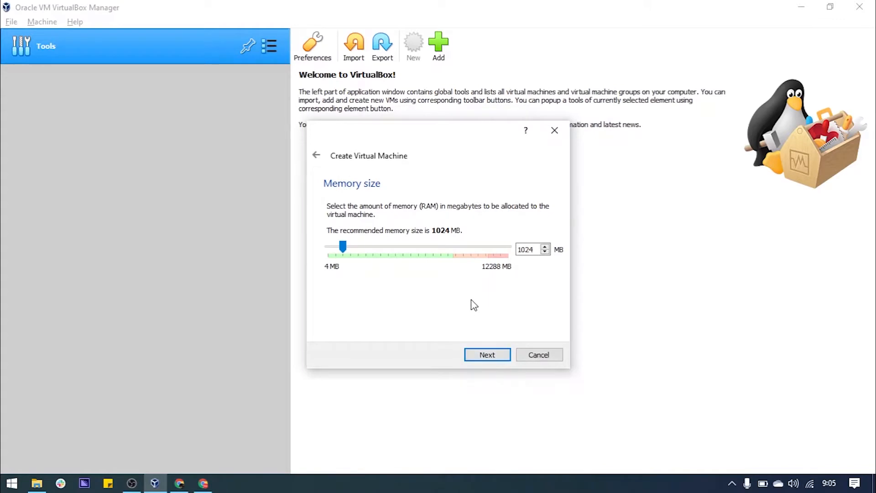
# Allocate 8192 MB of memory and choose to create a new virtual hard disk
pyautogui.click(452, 249)
pyautogui.click(452, 247)
pyautogui.moveTo(441, 247); pyautogui.dragTo(450, 249)
pyautogui.moveTo(452, 249); pyautogui.dragTo(452, 284)
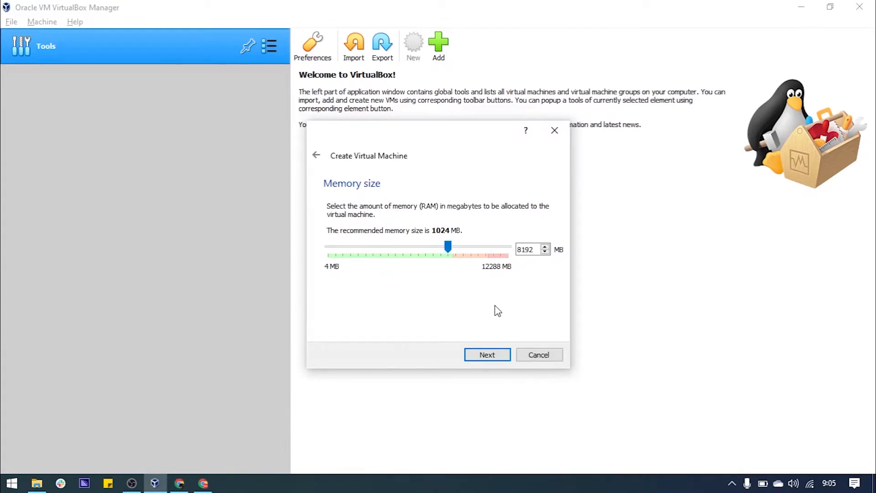
pyautogui.click(479, 358)
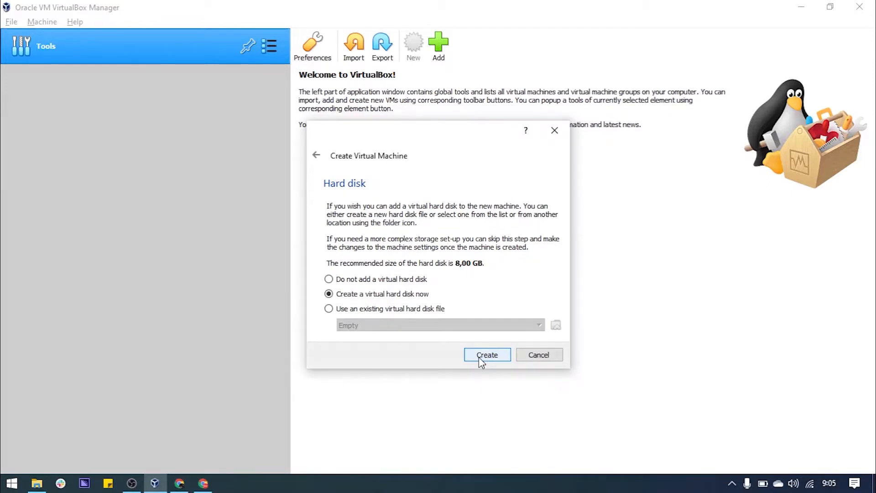
pyautogui.click(479, 356)
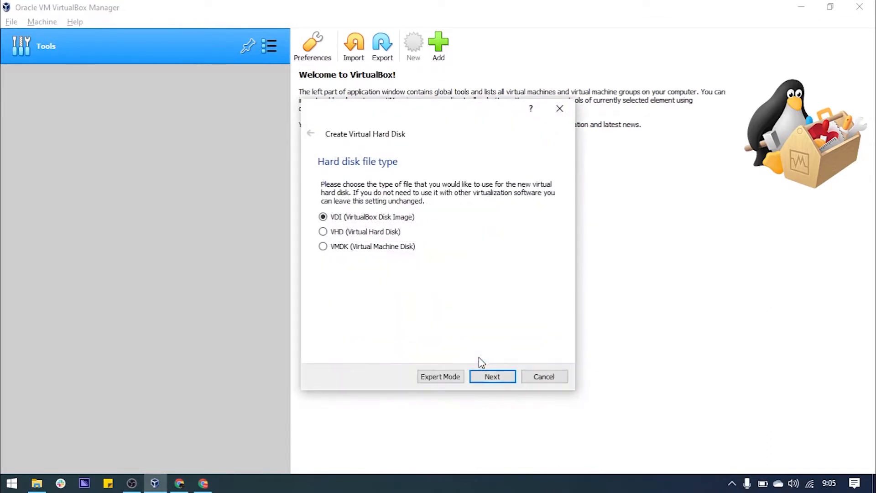
# Keep the VDI disk file type with dynamically allocated storage
pyautogui.click(499, 377)
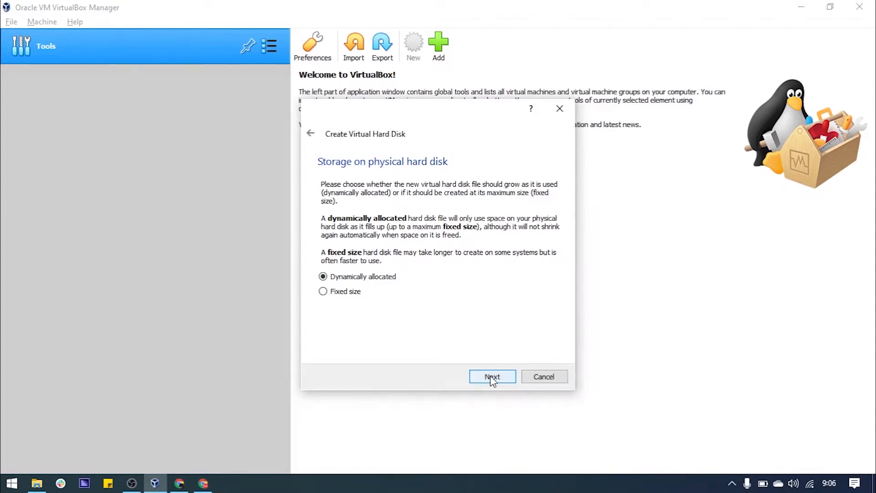
pyautogui.click(492, 377)
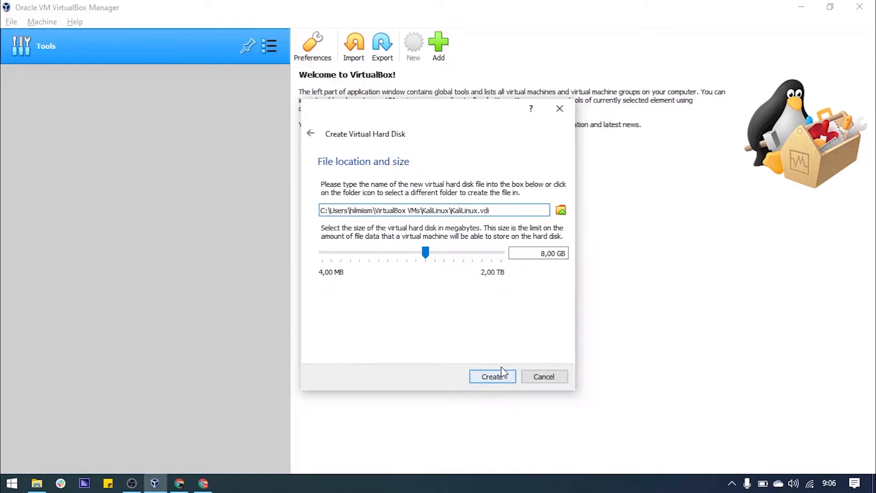
# Change the disk size from 8 to 50,00 GB and create the disk
pyautogui.click(537, 254)
pyautogui.press('BackSpace')
pyautogui.write('50')
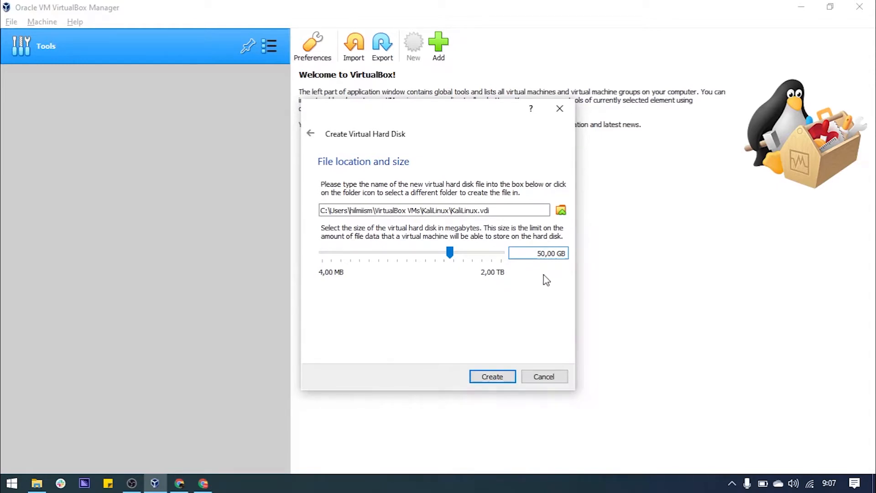
pyautogui.click(504, 379)
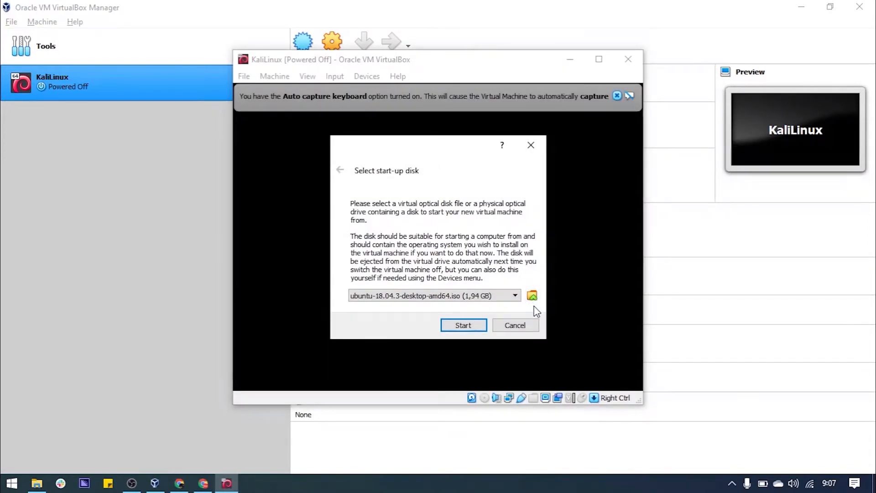
# Add kali-linux-2021.1-installer-amd64.iso from Downloads > Workshop to the optical disk list
pyautogui.click(533, 296)
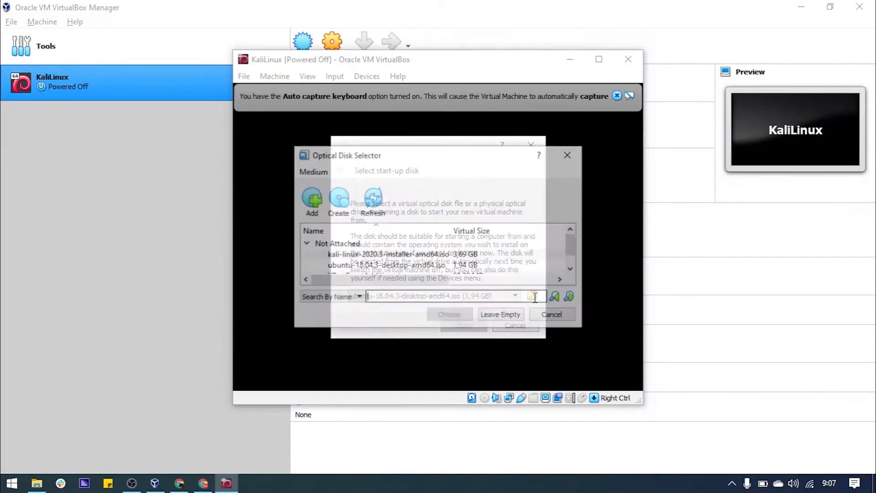
pyautogui.click(311, 205)
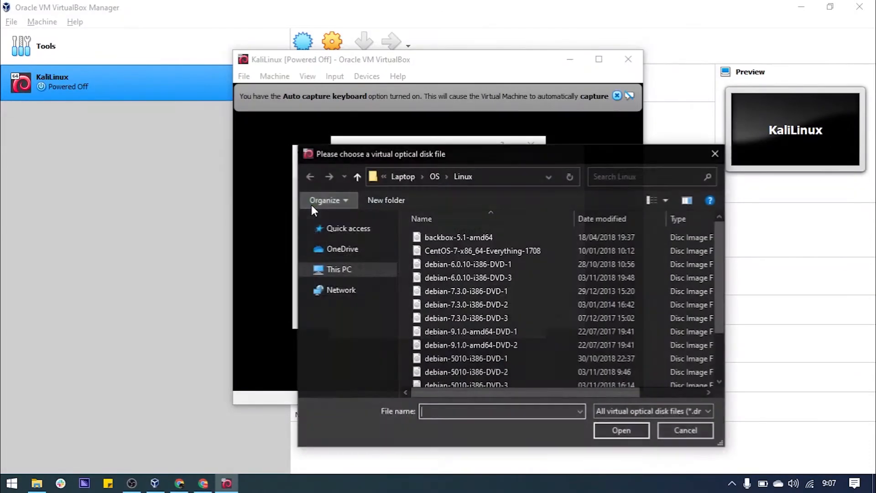
pyautogui.click(304, 269)
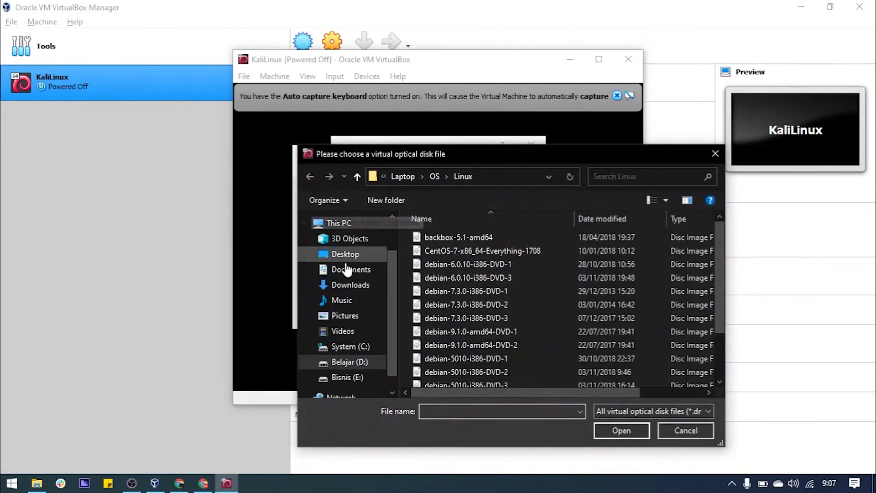
pyautogui.click(343, 285)
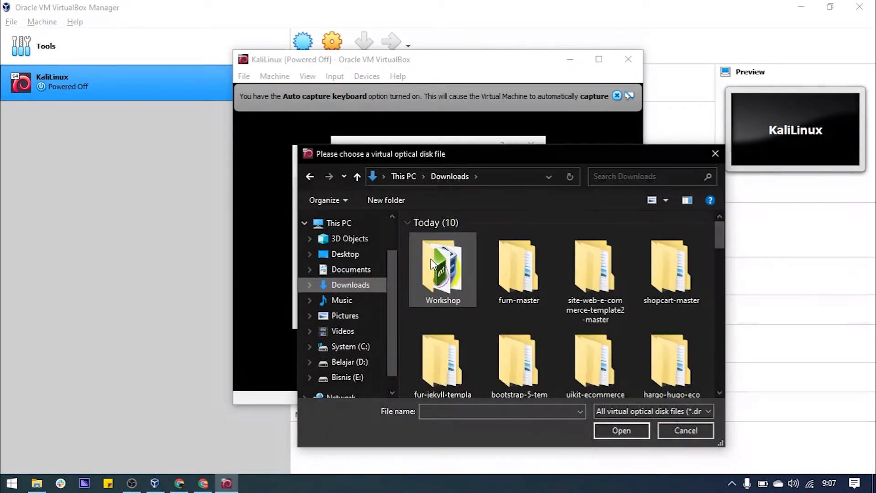
pyautogui.doubleClick(430, 257)
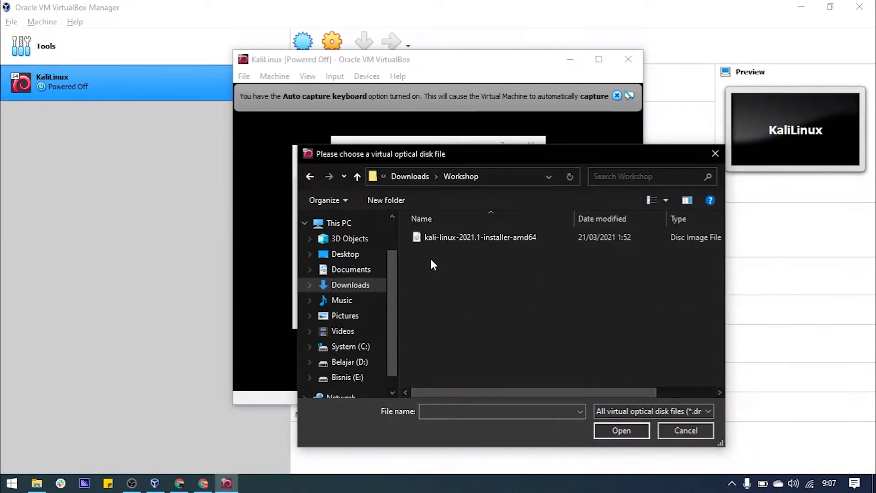
pyautogui.click(462, 238)
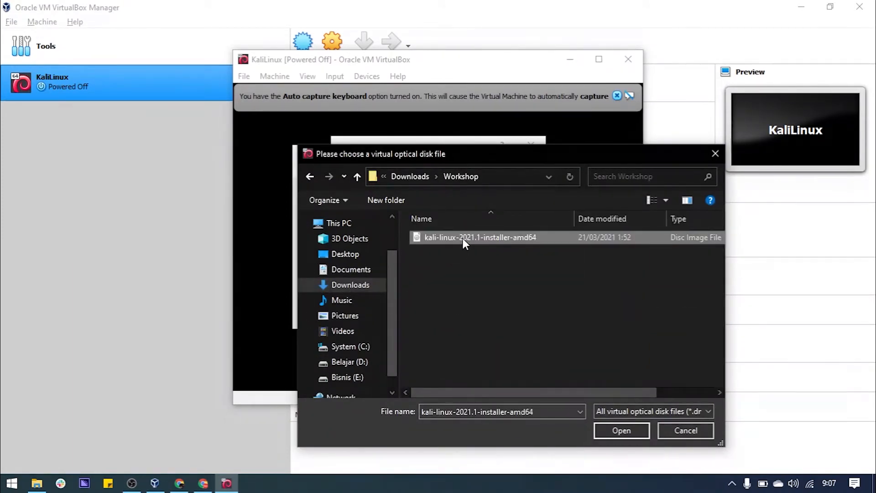
pyautogui.click(615, 431)
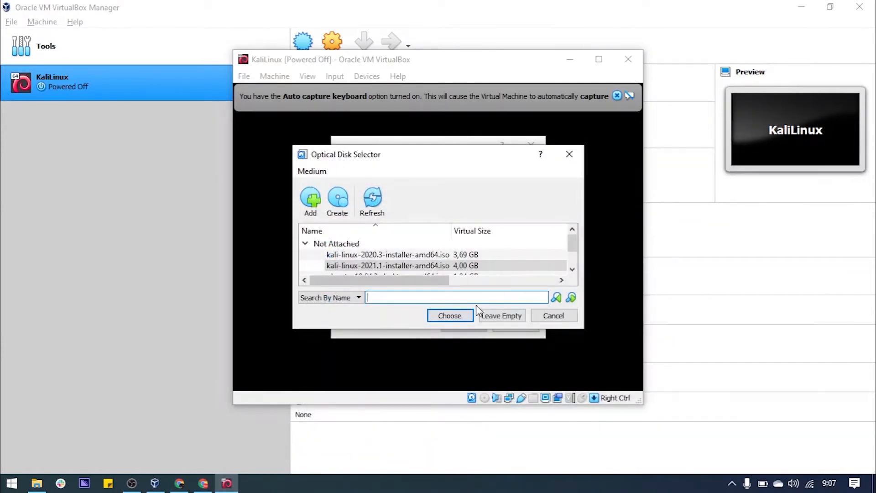
# Choose the Kali installer ISO as start-up disk and boot the VM
pyautogui.click(437, 266)
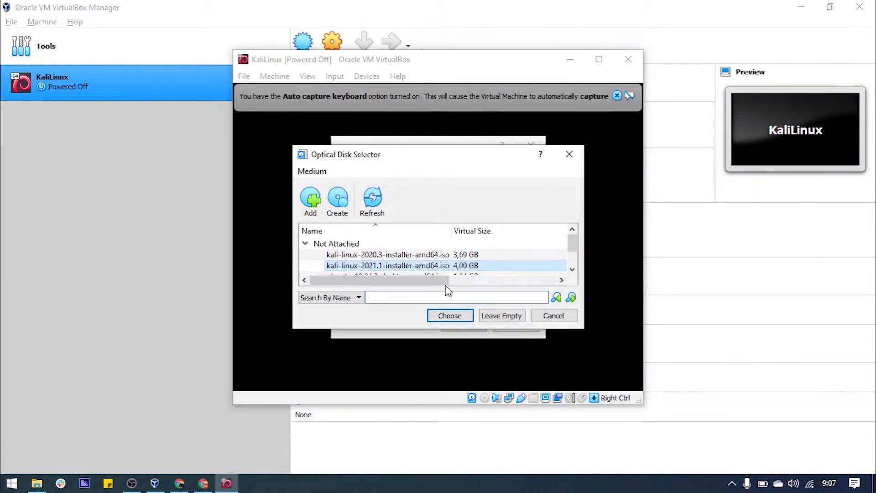
pyautogui.click(453, 319)
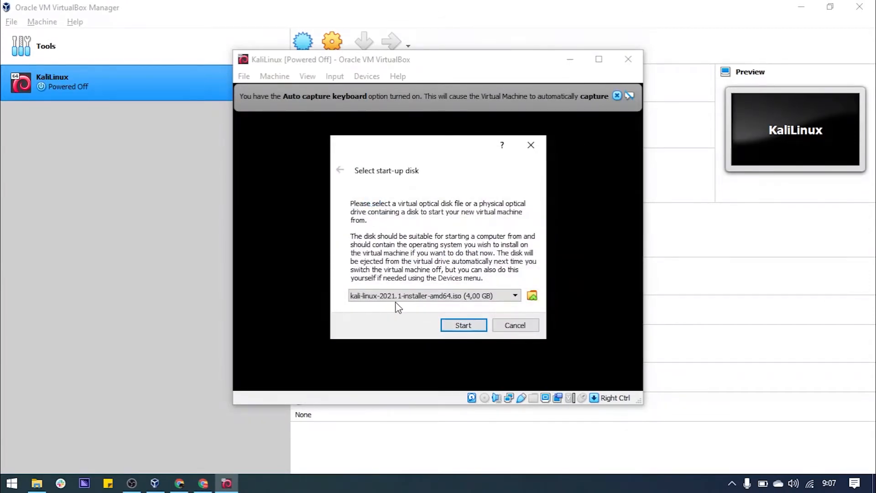
pyautogui.click(477, 328)
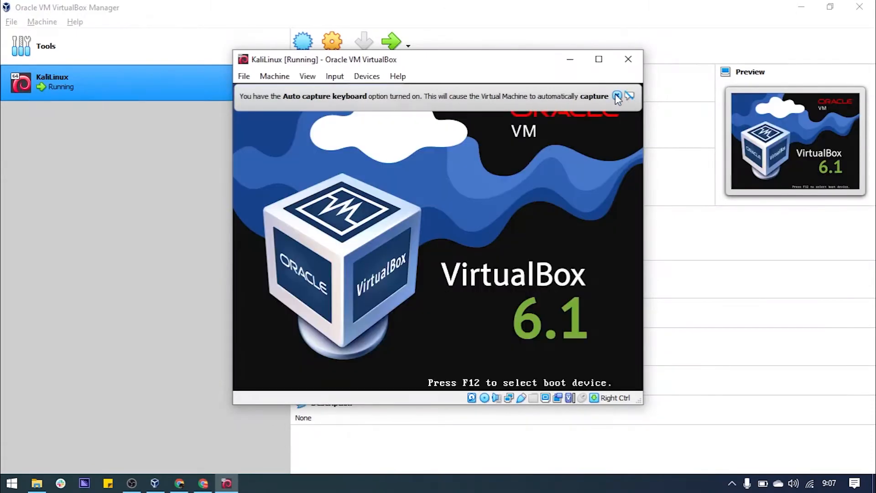
# Dismiss the auto-capture notice, maximize the VM window, and launch Graphical install
pyautogui.click(617, 96)
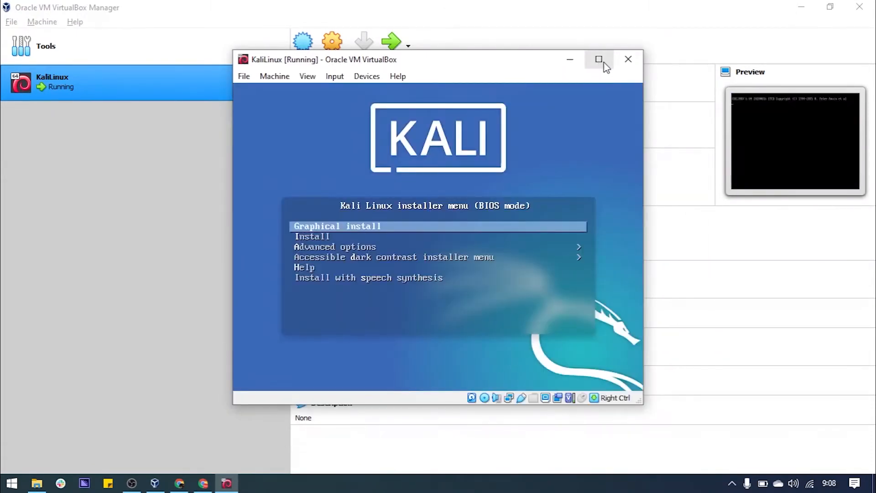
pyautogui.click(600, 59)
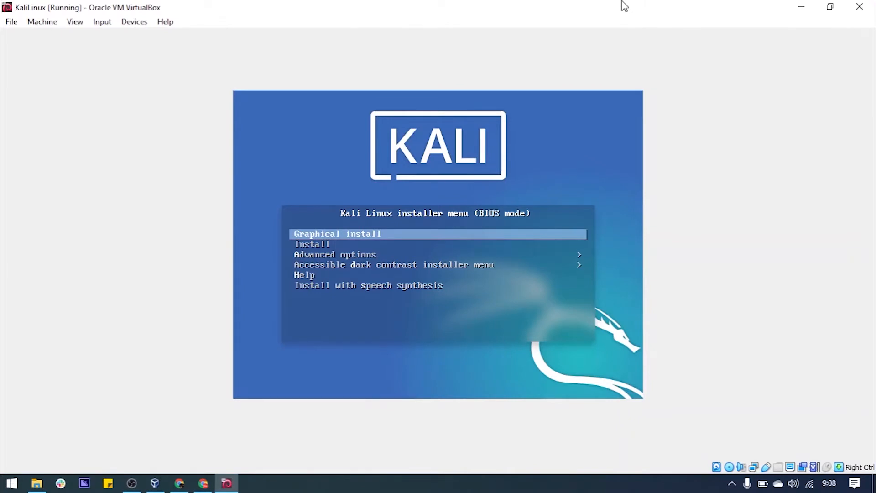
pyautogui.press('Down')
pyautogui.press('Up')
pyautogui.press('Return')
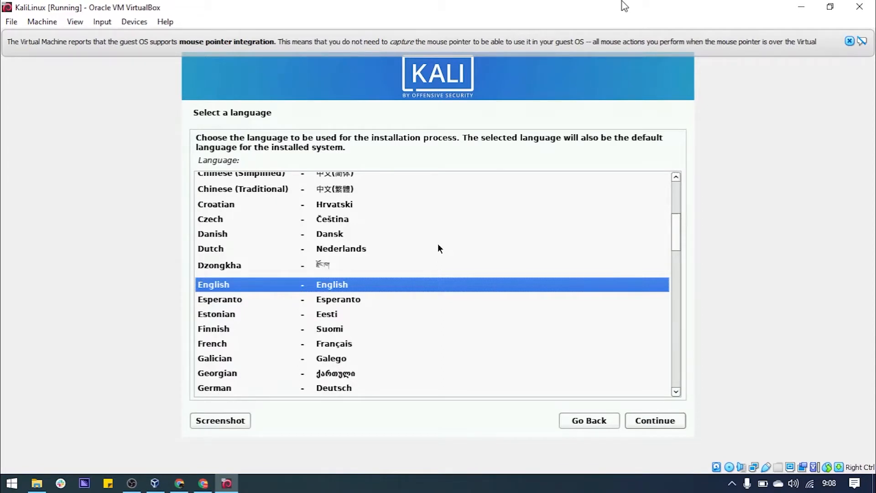
# Choose English, location Asia > Indonesia, United States locale and American English keyboard
pyautogui.press('Return')
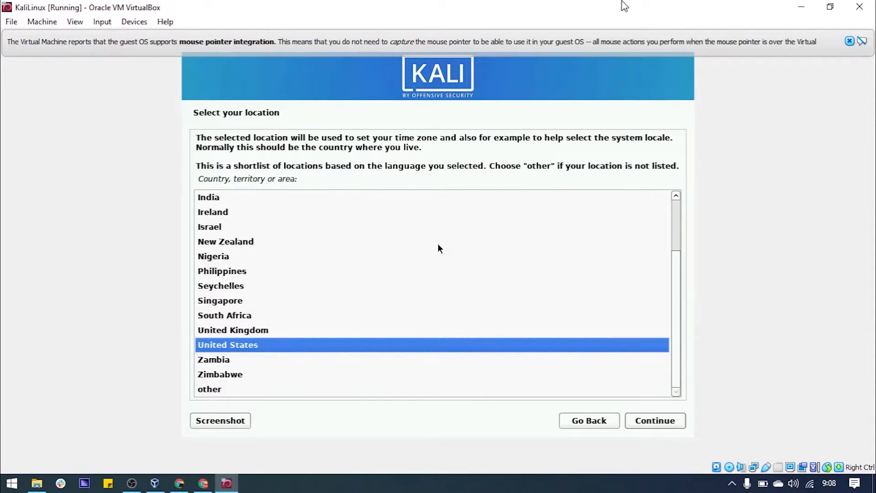
pyautogui.press('Down')
pyautogui.press('Down')
pyautogui.press('Down')
pyautogui.press('Return')
pyautogui.press('Up')
pyautogui.press('Up')
pyautogui.press('Up')
pyautogui.press('Up')
pyautogui.press('Up')
pyautogui.press('Up')
pyautogui.press('Return')
pyautogui.press('Down')
pyautogui.press('Down')
pyautogui.press('Down')
pyautogui.press('Down')
pyautogui.press('Down')
pyautogui.press('Down')
pyautogui.press('Down')
pyautogui.press('Down')
pyautogui.press('Down')
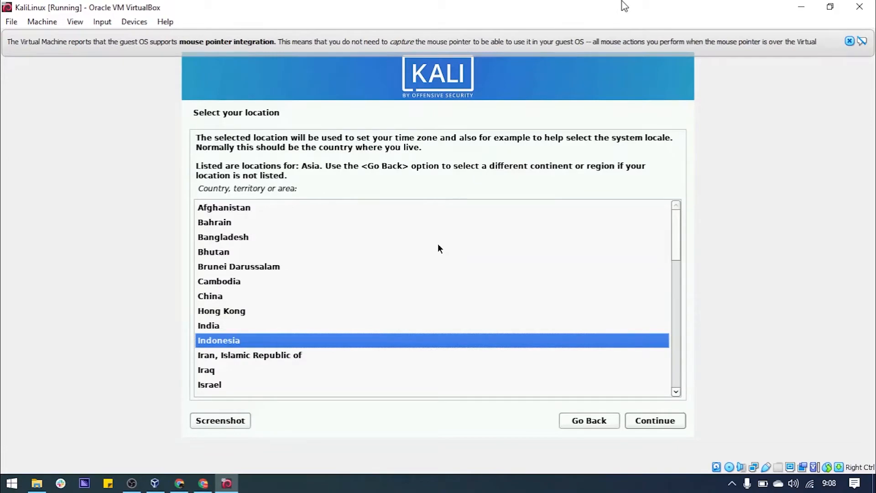
pyautogui.press('Return')
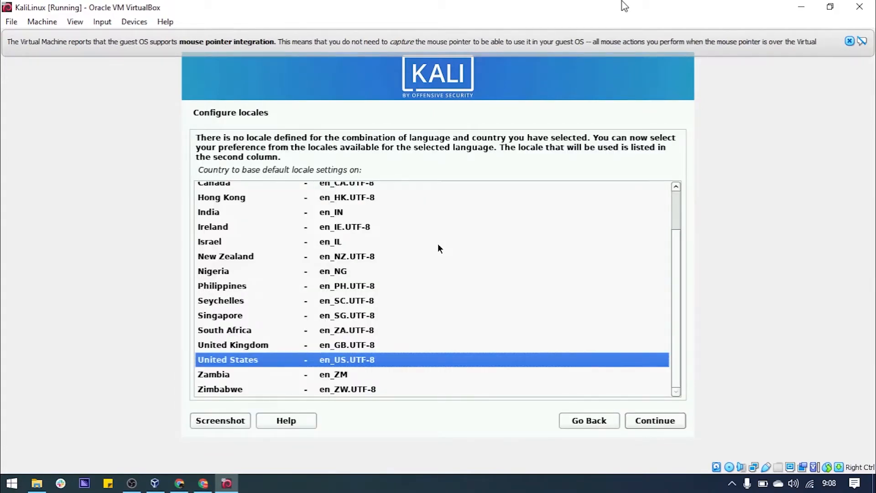
pyautogui.press('Return')
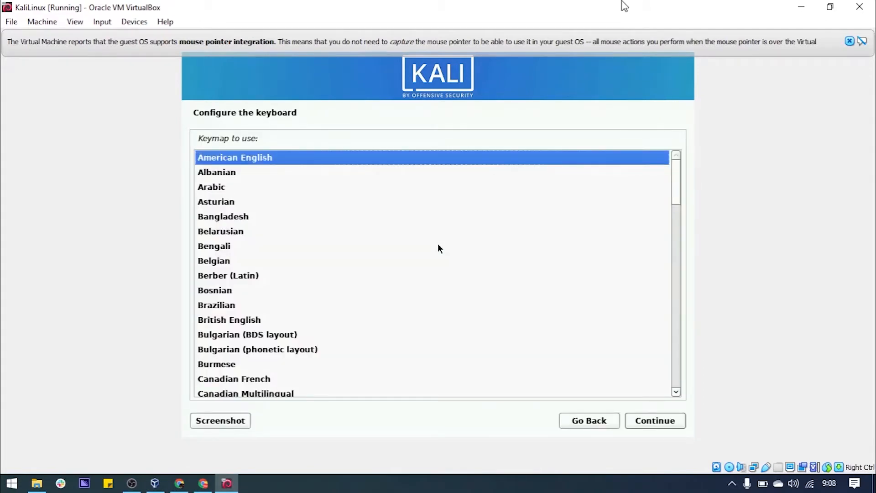
pyautogui.press('Return')
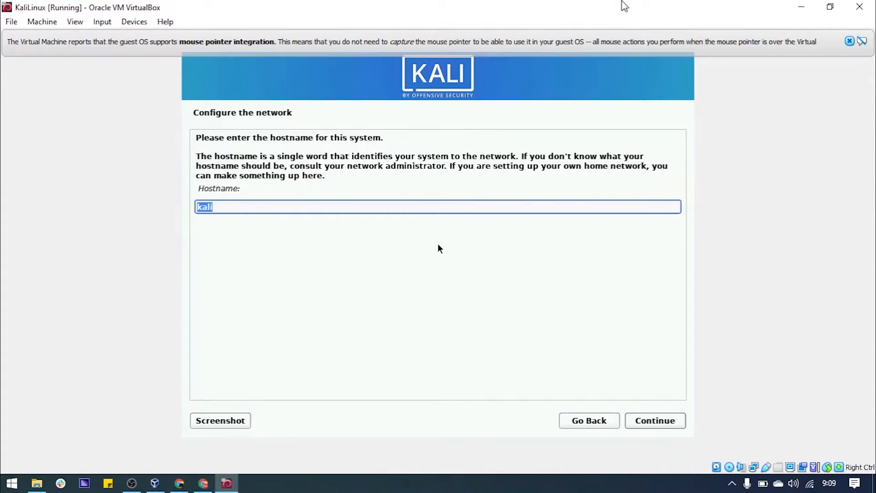
# Keep hostname kali and leave the domain name empty
pyautogui.press('Return')
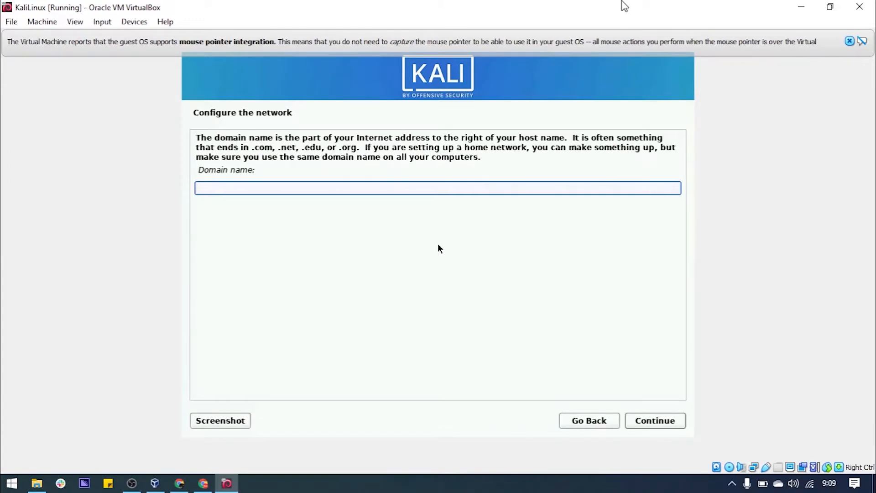
pyautogui.press('Return')
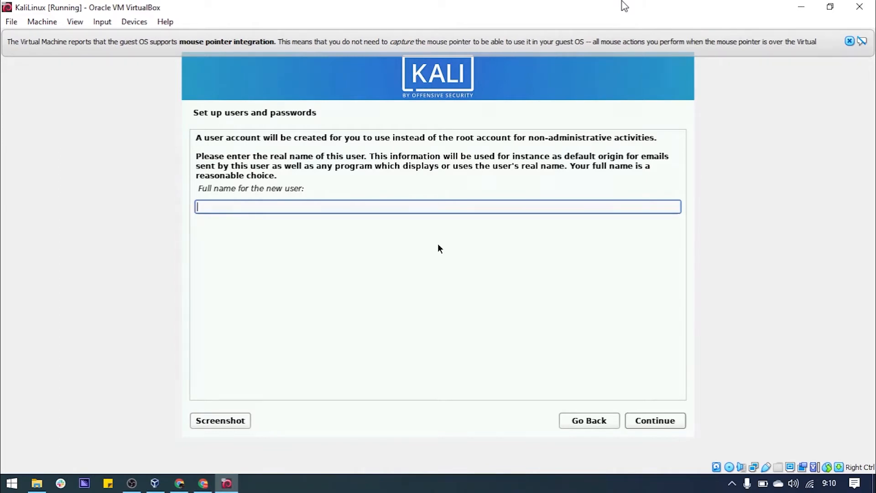
# Enter the new user's full name and accept the suggested username
pyautogui.write('workshop')
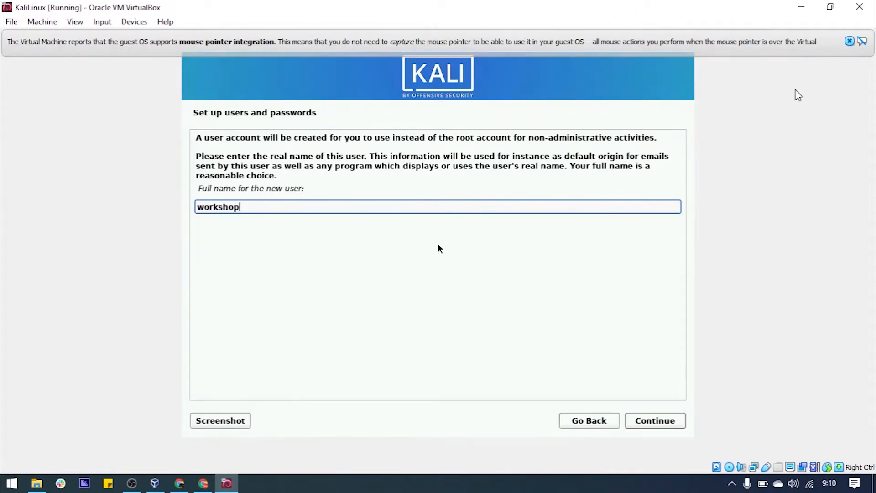
pyautogui.click(651, 424)
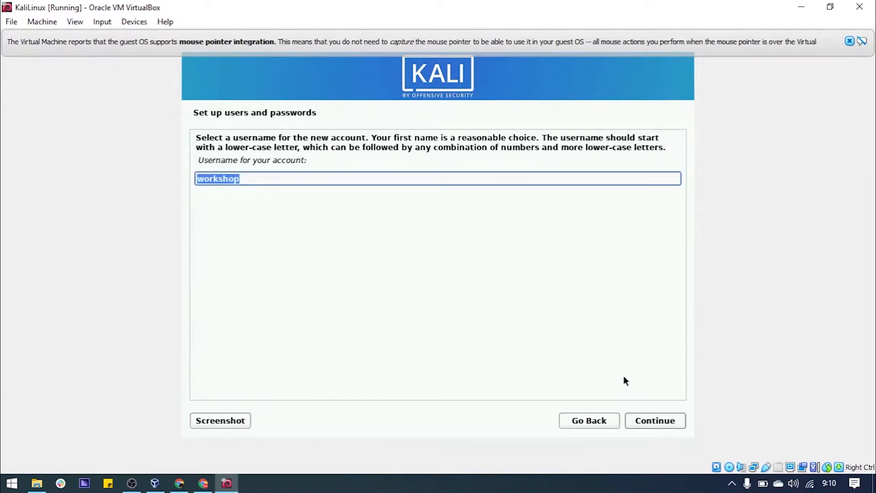
pyautogui.click(650, 423)
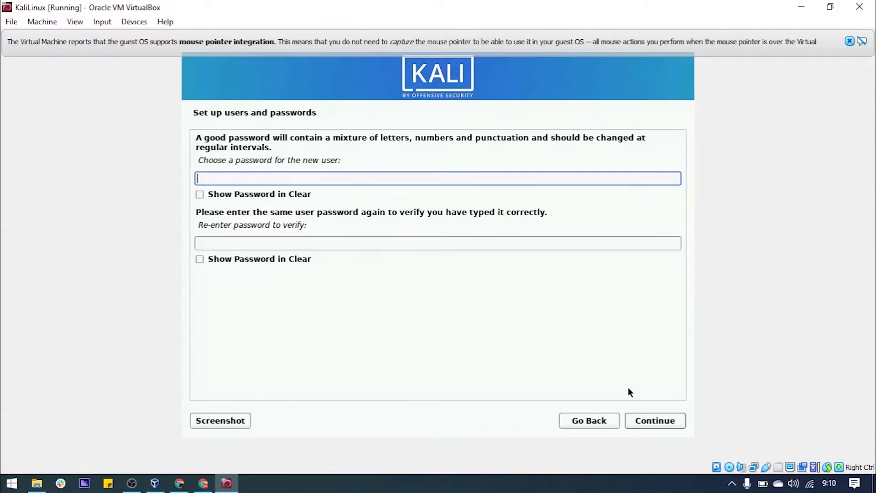
# Enter and re-enter the user's password, then submit it
pyautogui.write('kalilili')
pyautogui.click(347, 249)
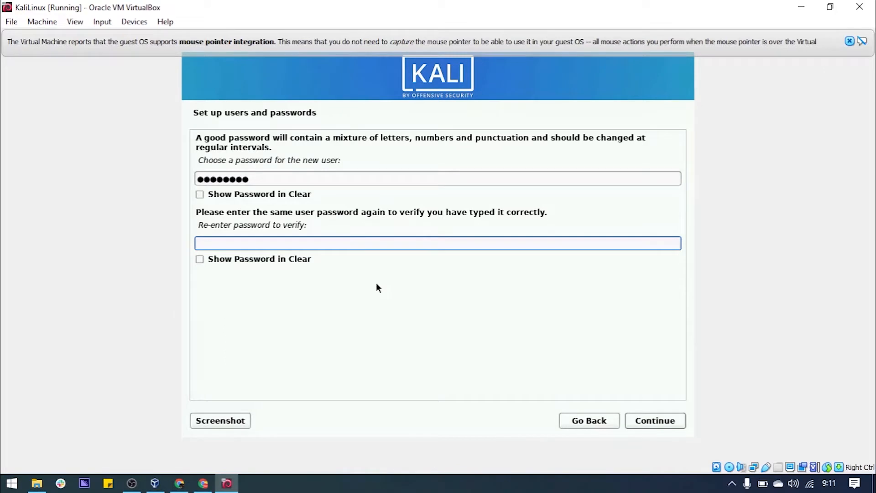
pyautogui.write('kalilinu')
pyautogui.click(652, 417)
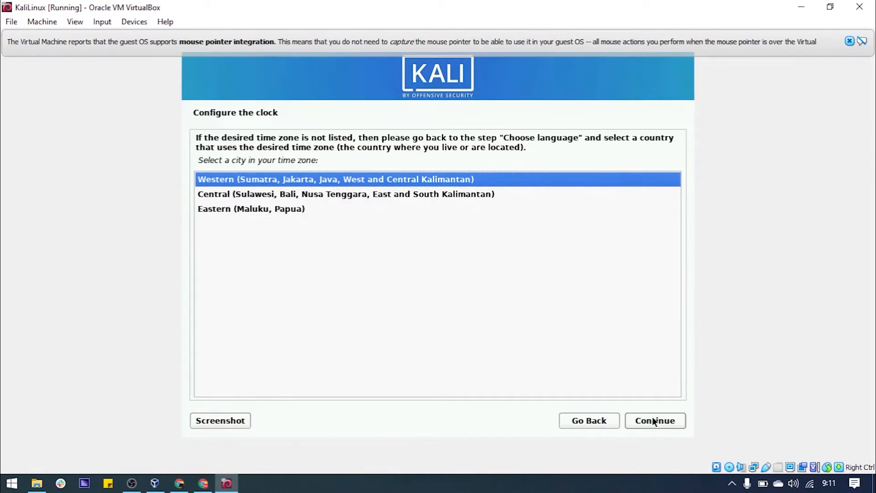
# Accept Western Indonesian time as the time zone
pyautogui.click(653, 420)
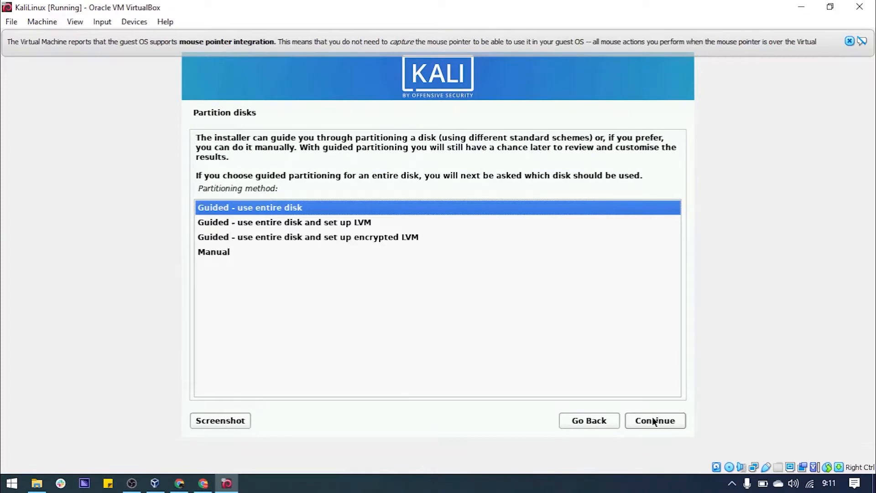
# Guided-partition the entire 53.7 GB sda disk with all files in one partition and write changes
pyautogui.click(654, 420)
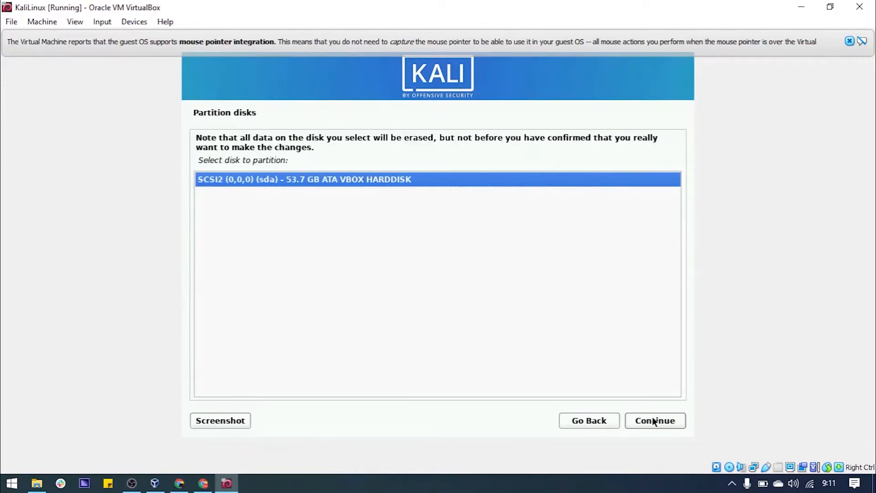
pyautogui.click(654, 420)
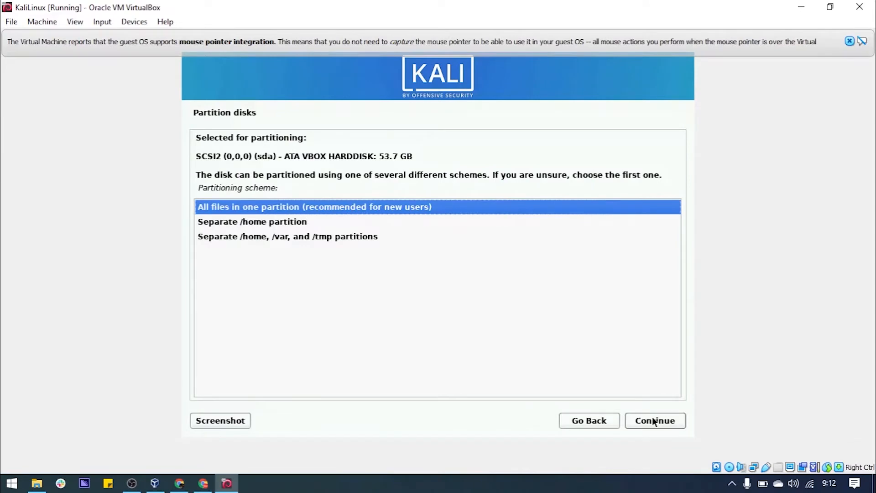
pyautogui.click(654, 420)
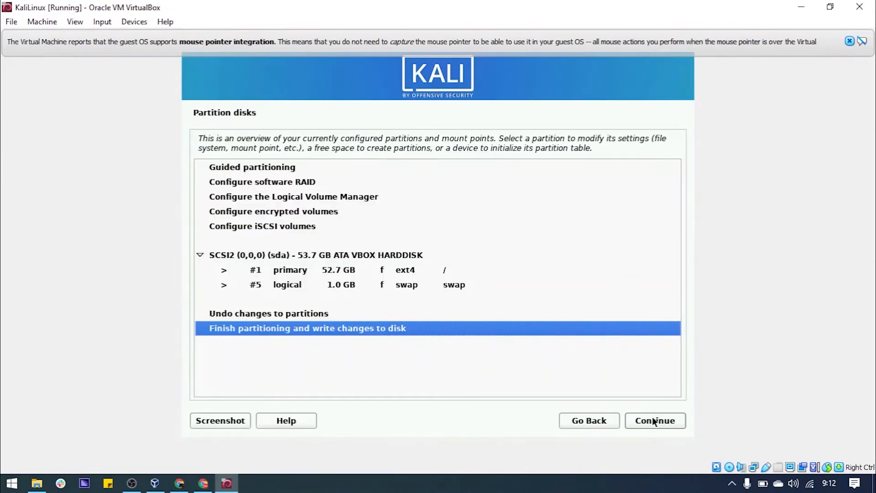
pyautogui.click(654, 420)
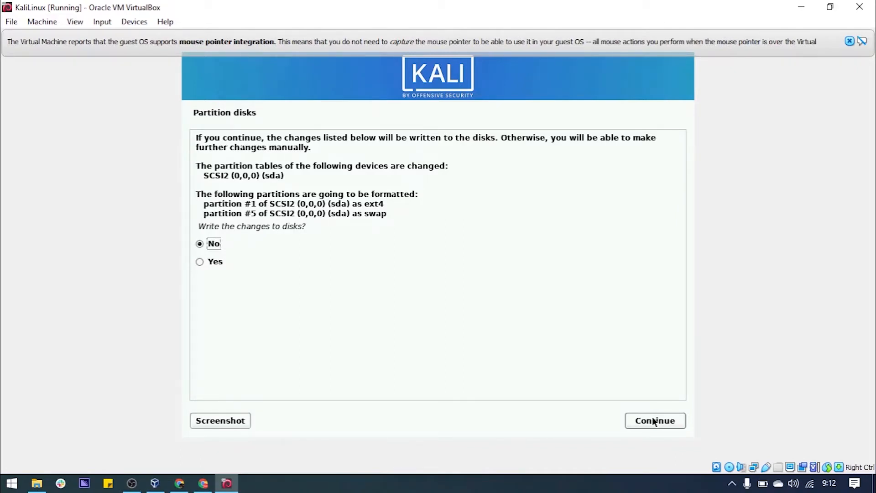
pyautogui.press('Down')
pyautogui.click(654, 421)
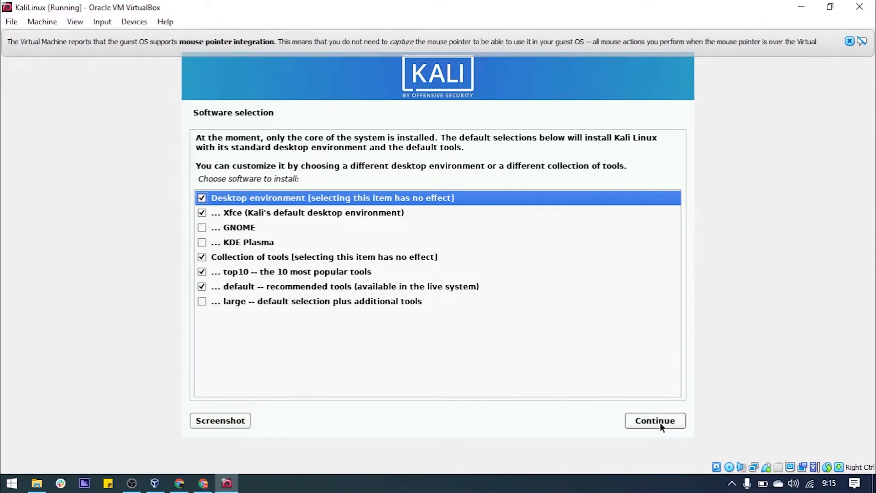
# Accept the default Xfce desktop, top10 and default tools selection to start software installation
pyautogui.click(659, 422)
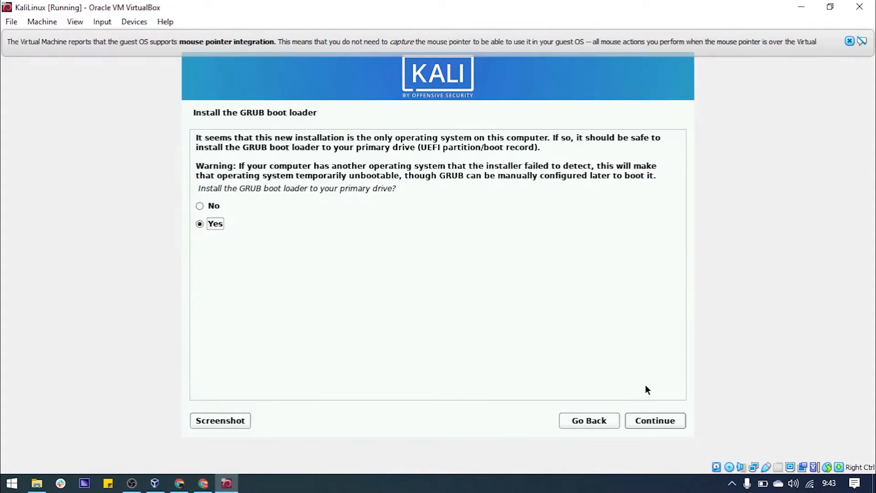
# Agree to install the GRUB boot loader and install it onto /dev/sda
pyautogui.click(652, 420)
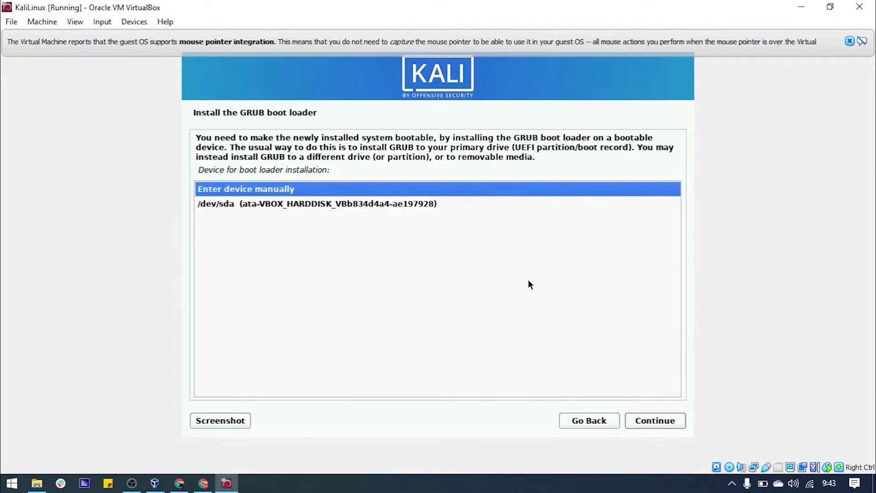
pyautogui.click(368, 208)
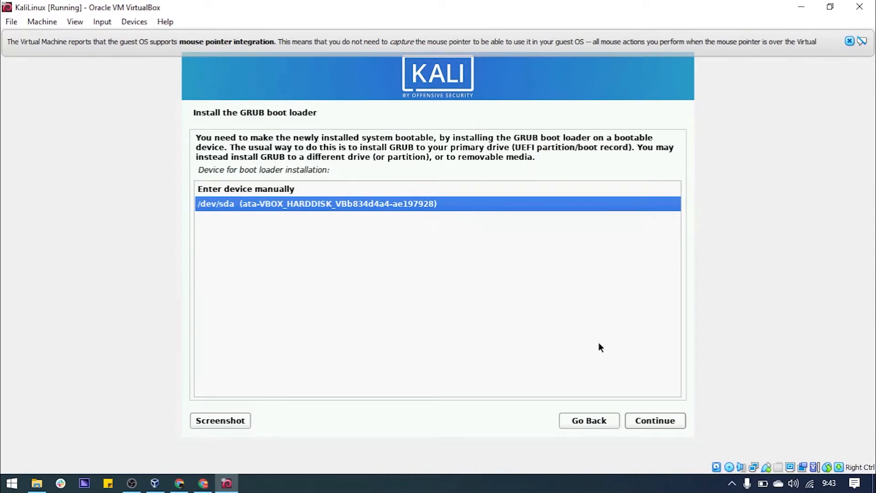
pyautogui.click(655, 418)
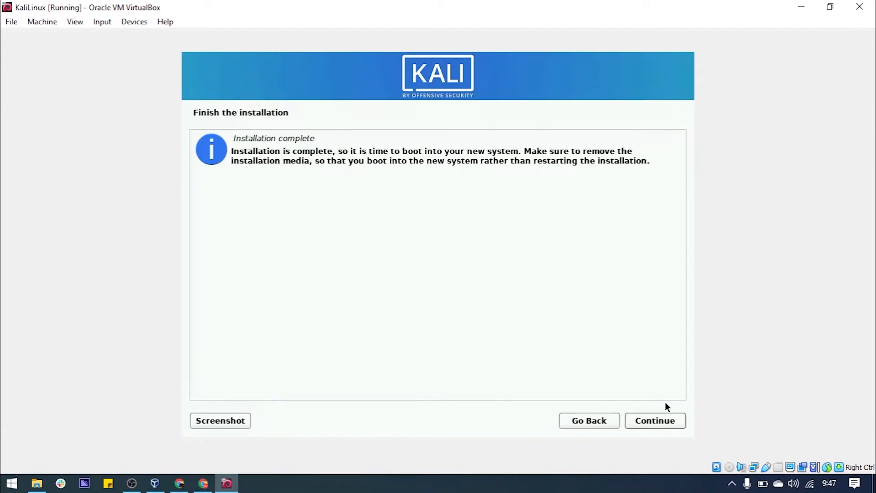
# Finish the installation to reboot the VM and dismiss the mouse integration notification
pyautogui.click(661, 421)
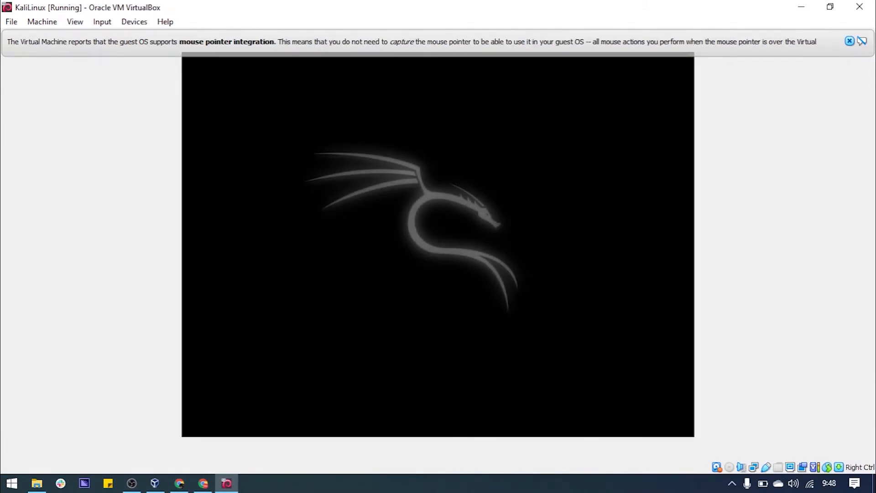
pyautogui.click(850, 41)
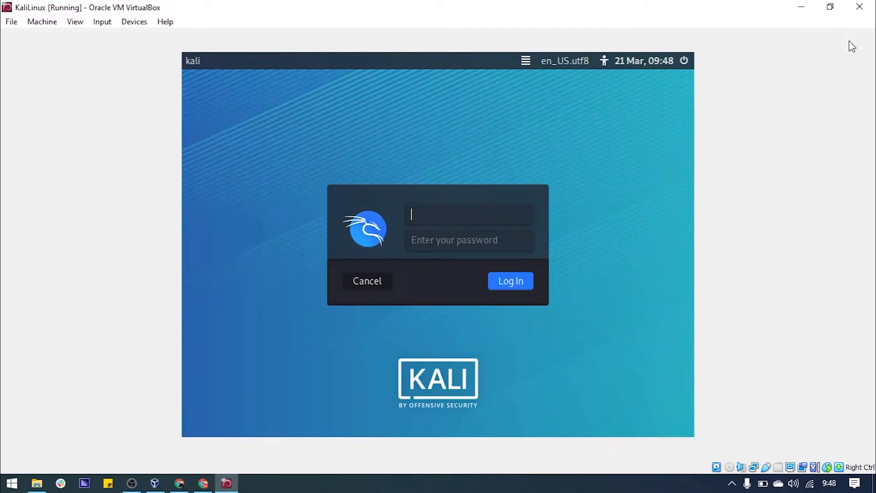
# Log in to Kali with the account username and password, then open the VirtualBox Devices menu
pyautogui.write('worksho')
pyautogui.press('BackSpace')
pyautogui.press('BackSpace')
pyautogui.write('shop')
pyautogui.press('Tab')
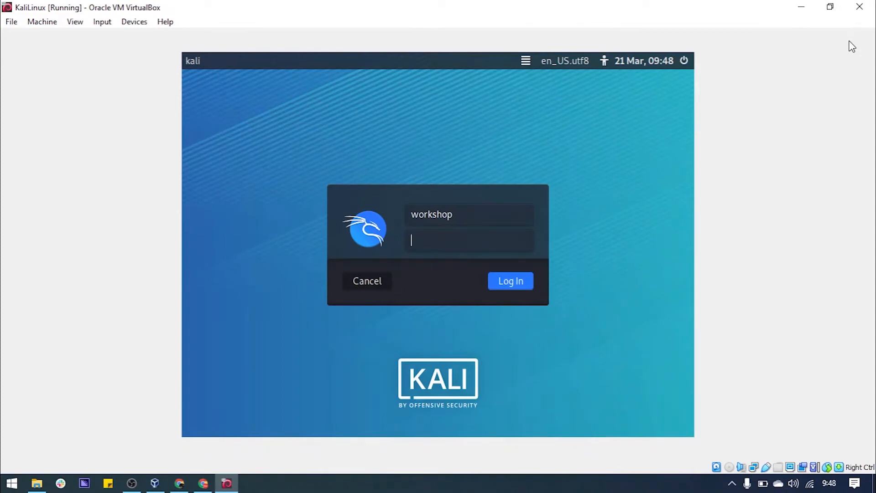
pyautogui.write('******')
pyautogui.write('p')
pyautogui.click(530, 281)
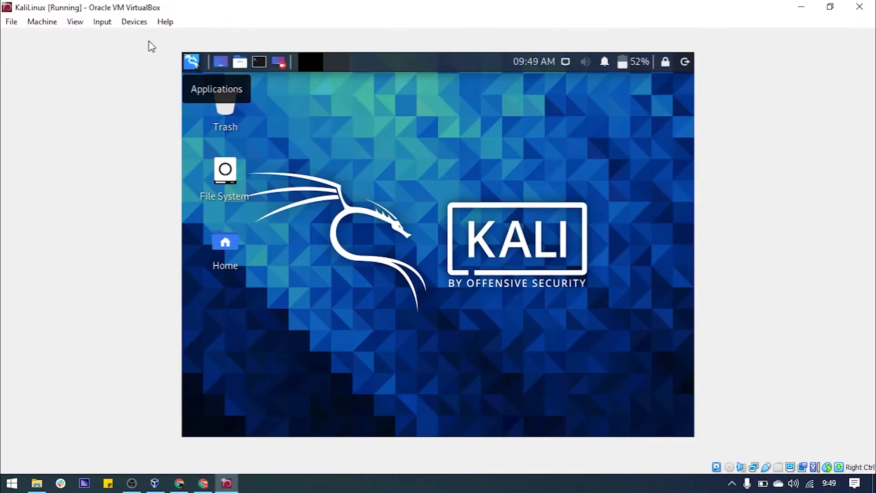
pyautogui.click(134, 23)
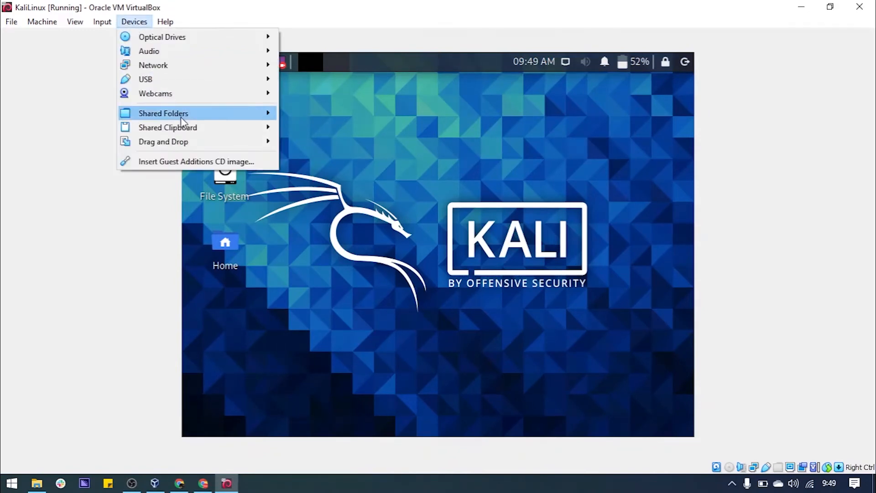
# Insert the Guest Additions CD image and open the mounted CD
pyautogui.click(224, 164)
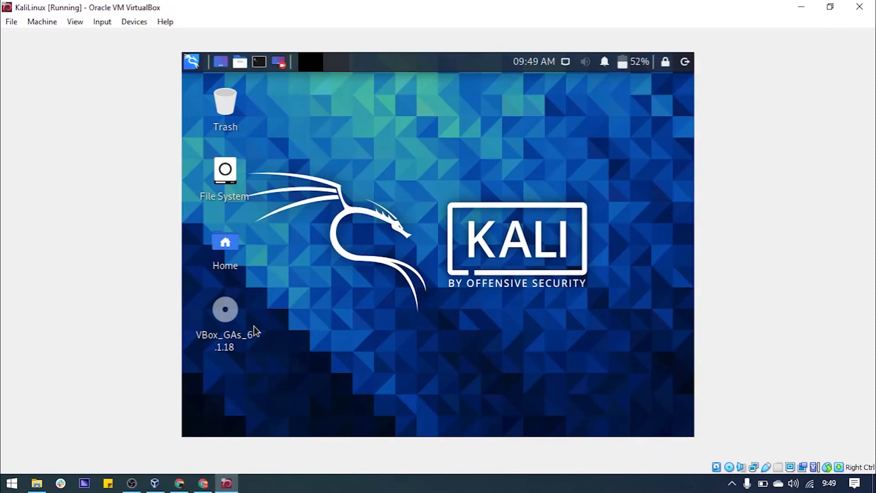
pyautogui.moveTo(253, 325)
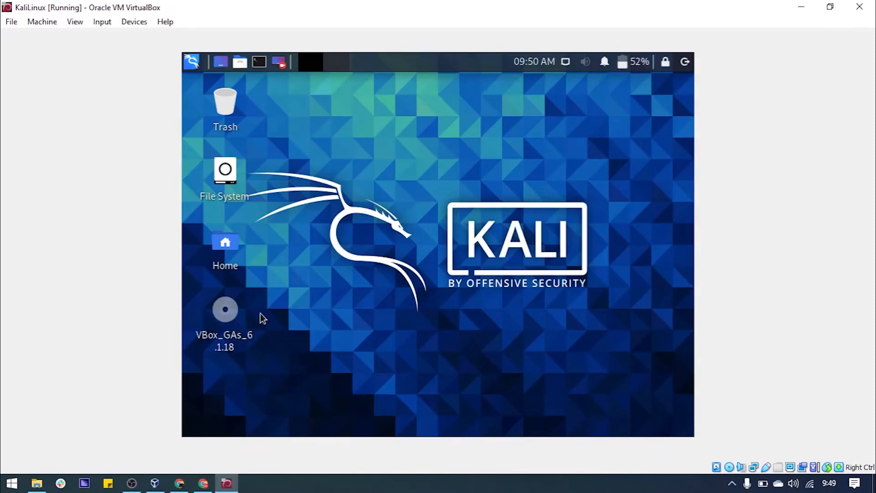
pyautogui.doubleClick(229, 313)
# Copy all CD files, including VBoxLinuxAdditions.run, and paste them into the Downloads folder
pyautogui.click(327, 273)
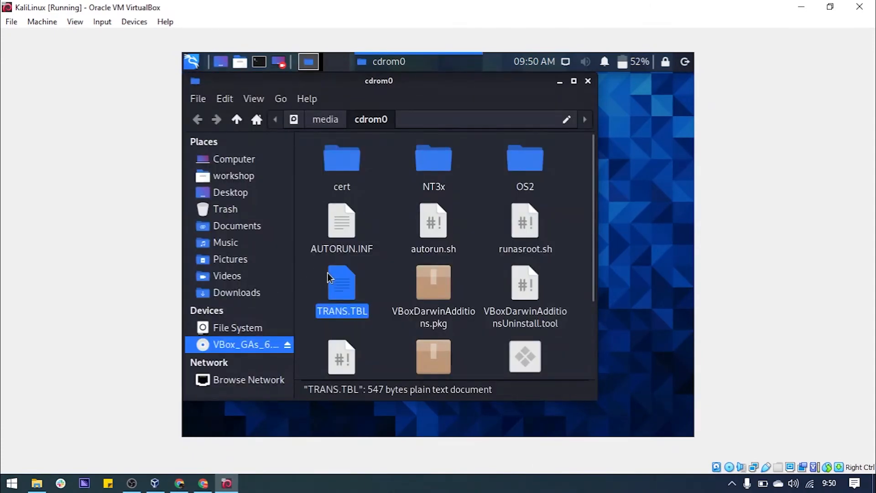
pyautogui.hotkey('ctrl', 'a')
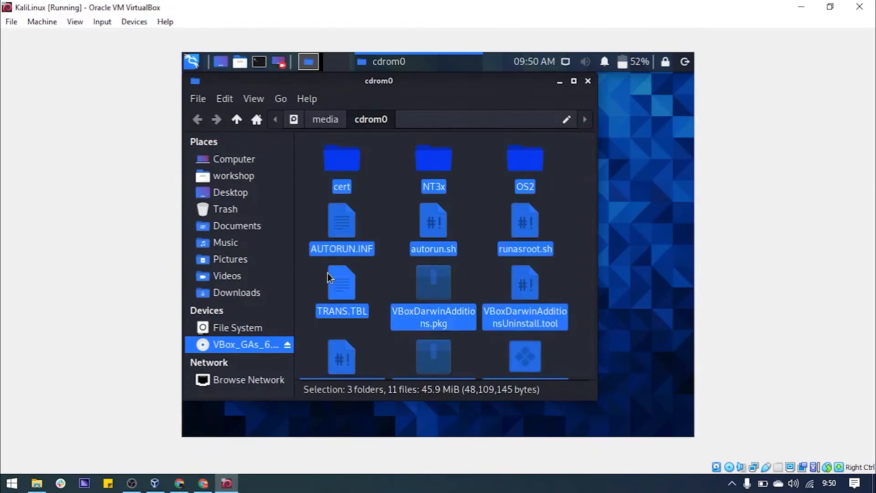
pyautogui.rightClick(327, 272)
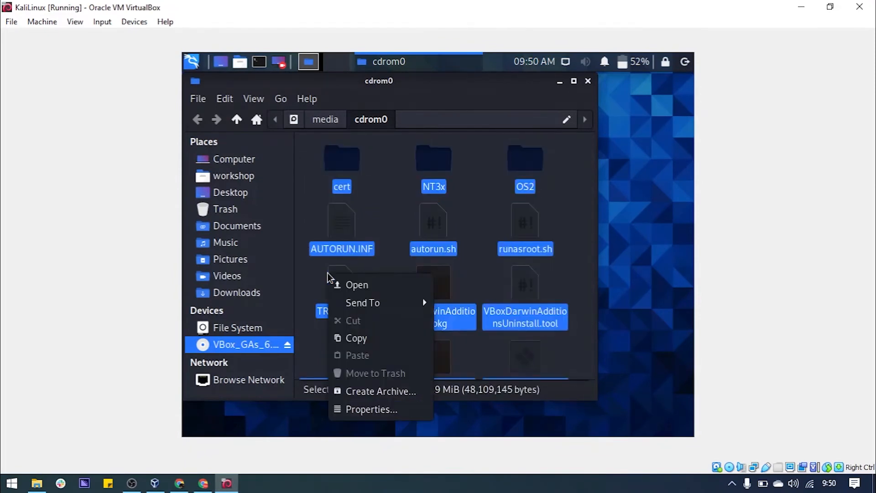
pyautogui.click(374, 340)
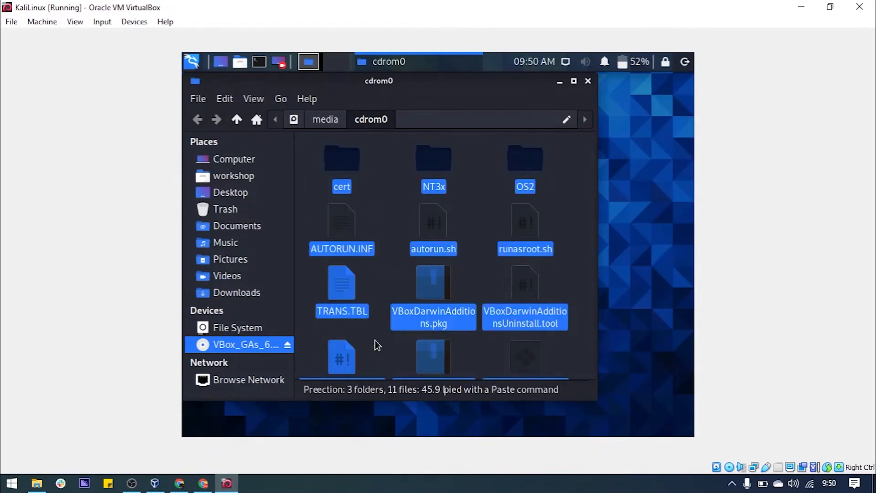
pyautogui.click(258, 292)
pyautogui.rightClick(389, 285)
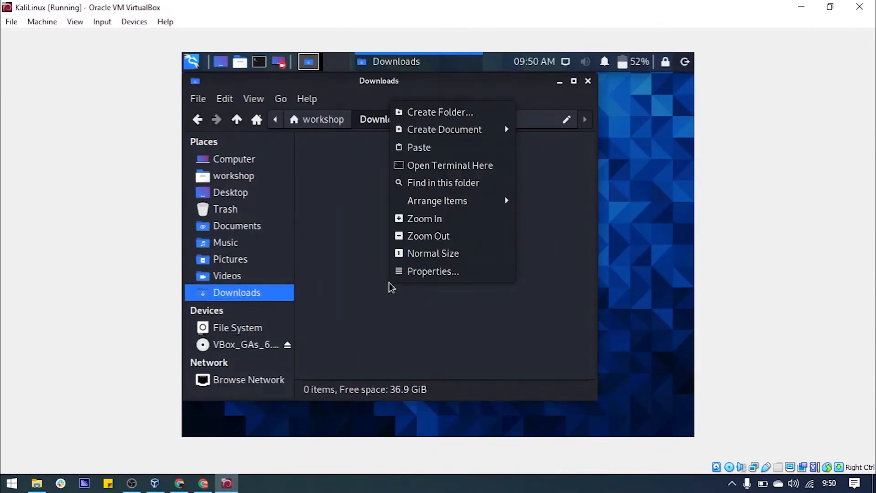
pyautogui.click(413, 147)
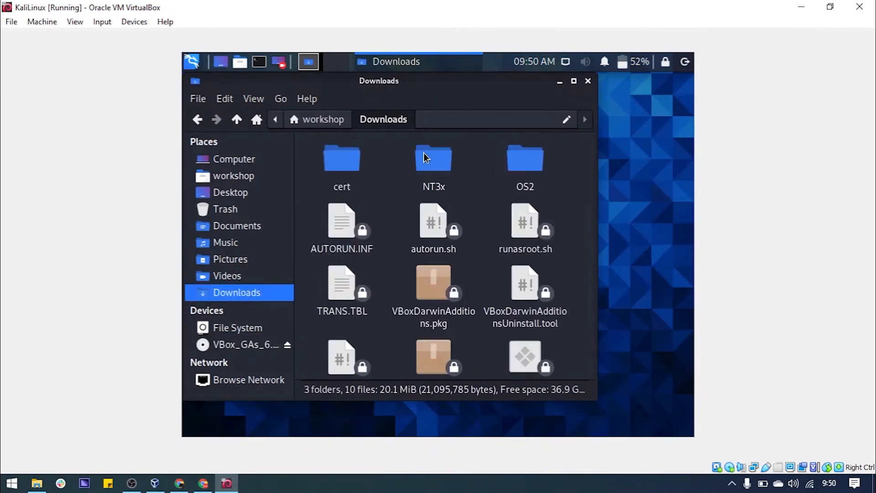
# Close the file manager and launch Terminal Emulator from the applications menu
pyautogui.click(592, 82)
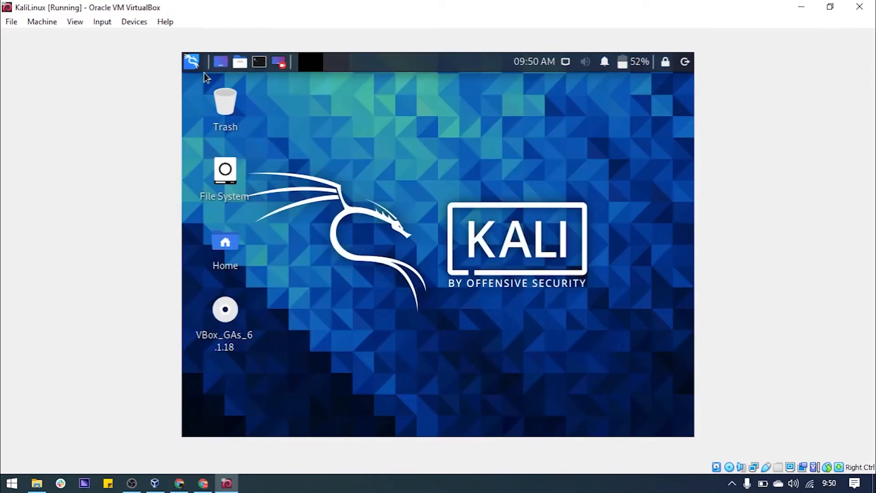
pyautogui.click(192, 62)
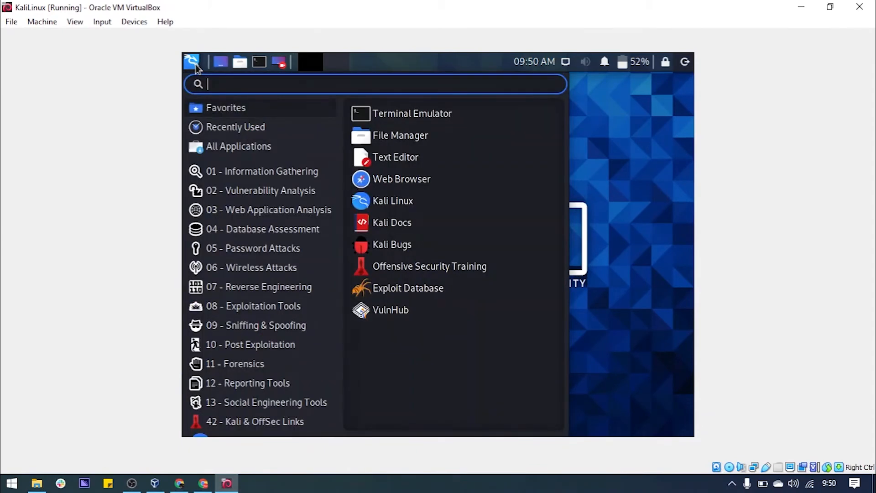
pyautogui.click(399, 120)
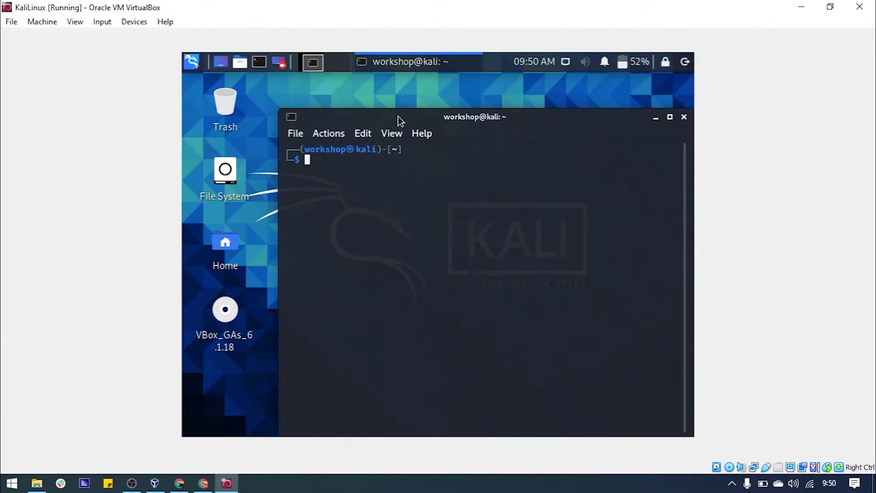
# Run 'cd Downloads' and 'ls' to list the Guest Additions files, then begin typing 'chmod +x'
pyautogui.write('cd Downloads')
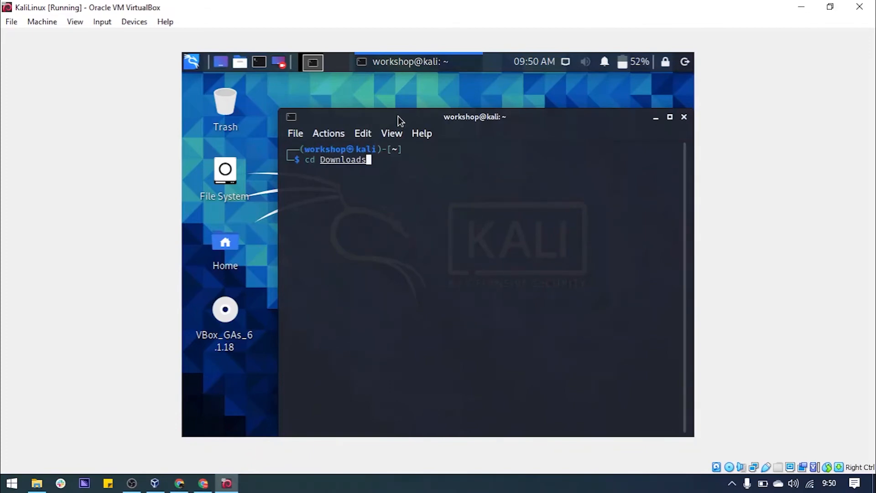
pyautogui.press('Return')
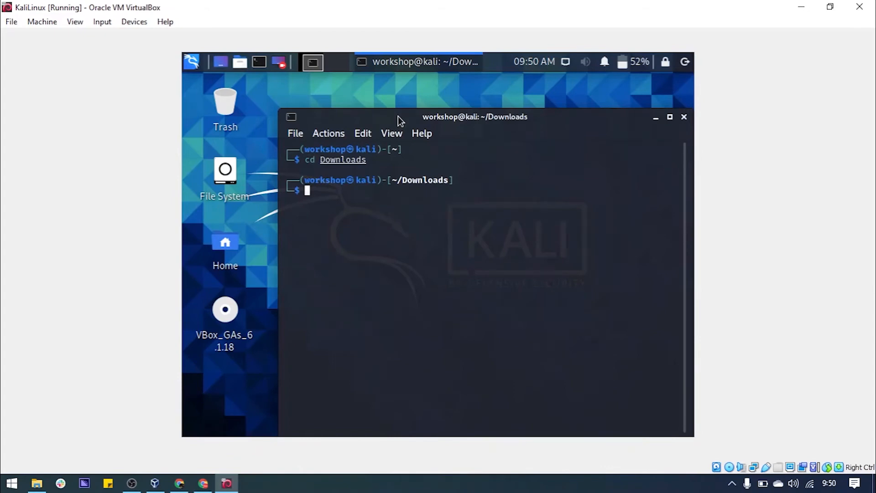
pyautogui.write('ls')
pyautogui.press('Return')
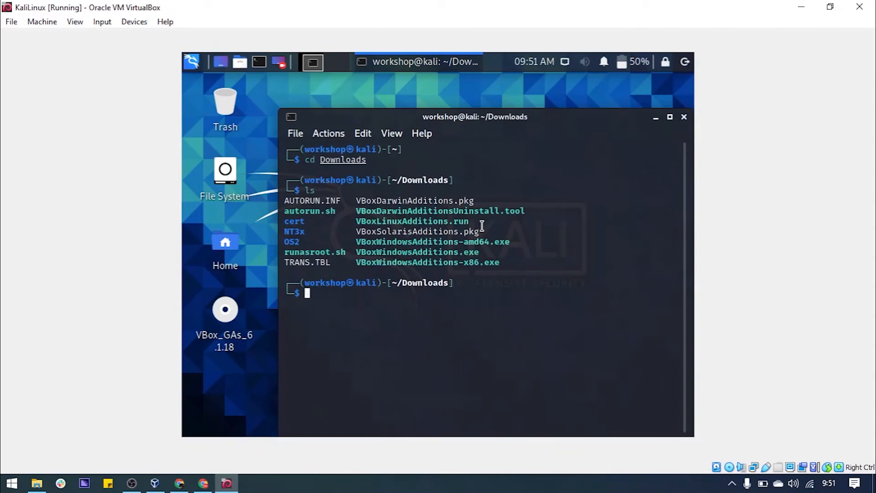
pyautogui.write('chmod +x VBox')
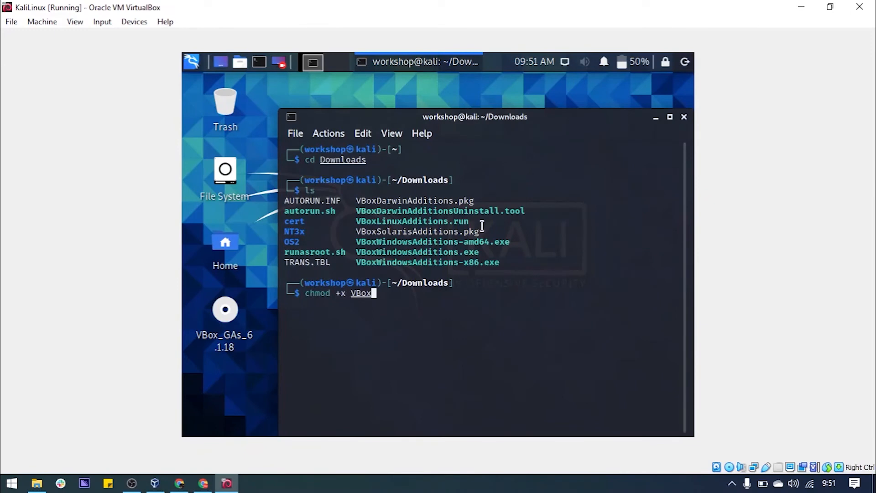
# Run 'chmod +x VBoxLinuxAdditions.run', correcting the typos in the file name first
pyautogui.press('Tab')
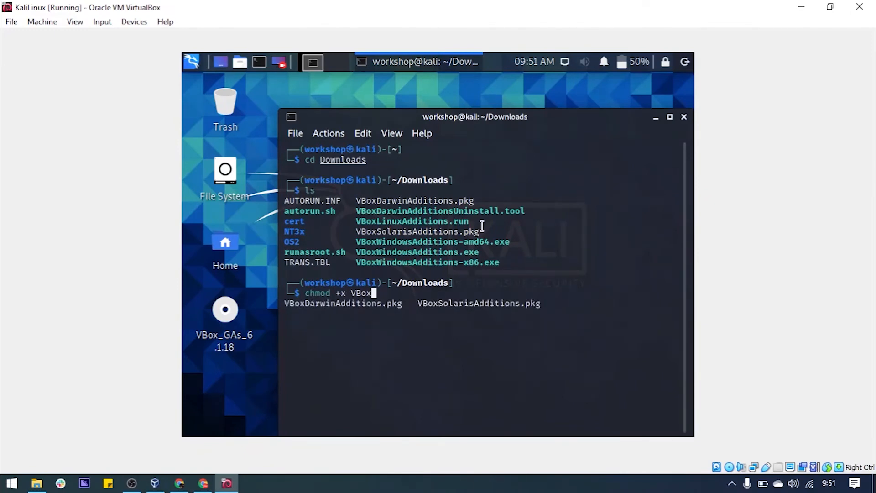
pyautogui.write('LinuxAdd')
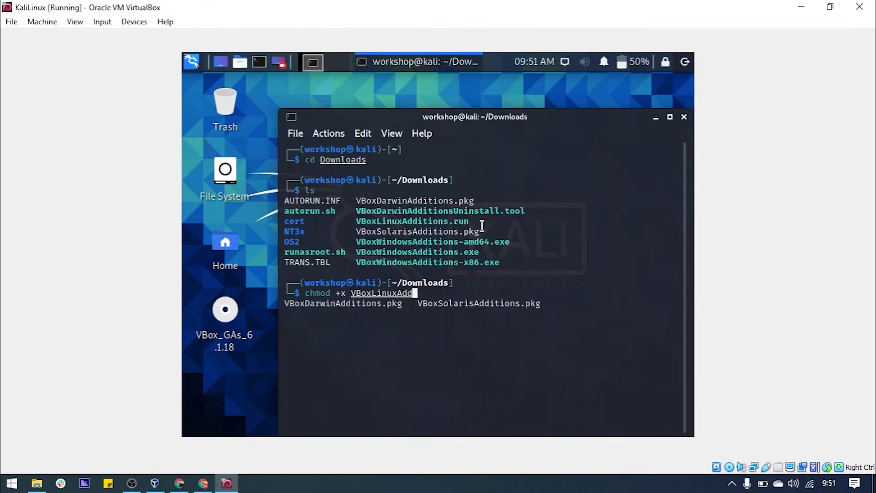
pyautogui.write('tions.')
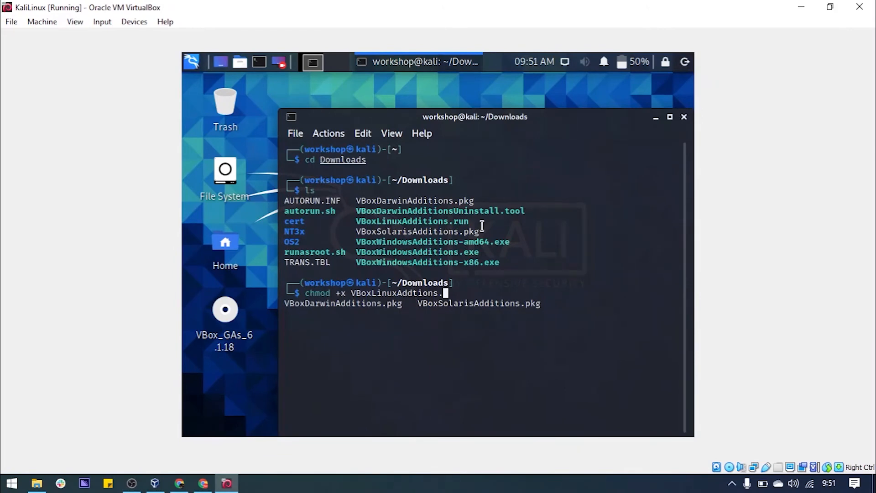
pyautogui.write('run')
pyautogui.press('Left')
pyautogui.press('Left')
pyautogui.press('Left')
pyautogui.press('Left')
pyautogui.press('Left')
pyautogui.press('Left')
pyautogui.press('Left')
pyautogui.press('Left')
pyautogui.press('Left')
pyautogui.write('i')
pyautogui.press('Right')
pyautogui.press('Right')
pyautogui.press('Right')
pyautogui.press('Right')
pyautogui.press('Right')
pyautogui.press('Right')
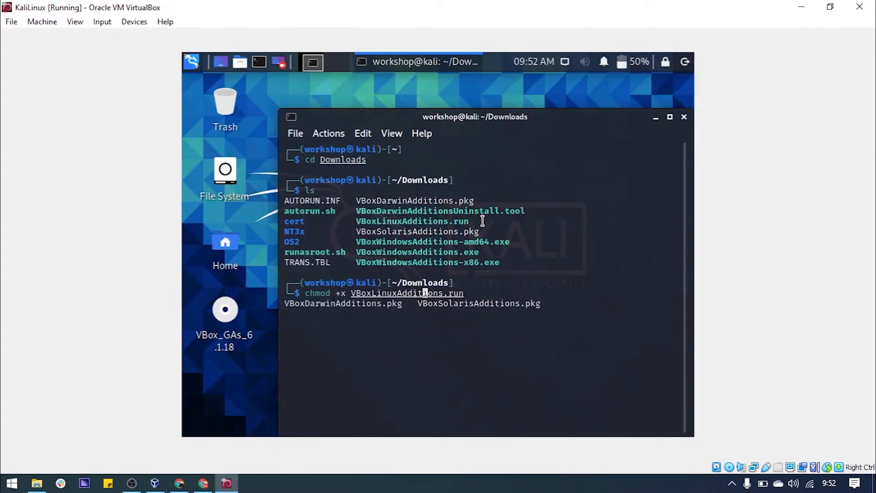
pyautogui.press('Right')
pyautogui.press('Right')
pyautogui.press('Right')
pyautogui.press('Return')
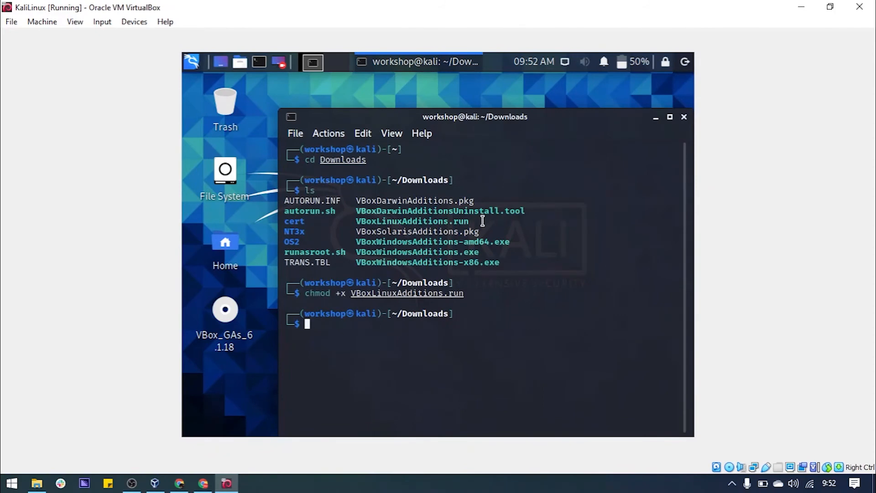
# Run 'sudo ./VBoxLinuxAdditions.run', enter the sudo password and answer 'yes' to continue
pyautogui.write('.')
pyautogui.write('udo')
pyautogui.write(' ./')
pyautogui.write('V')
pyautogui.write('Box')
pyautogui.write('L')
pyautogui.write('inuxAdd')
pyautogui.write('i')
pyautogui.write('ti')
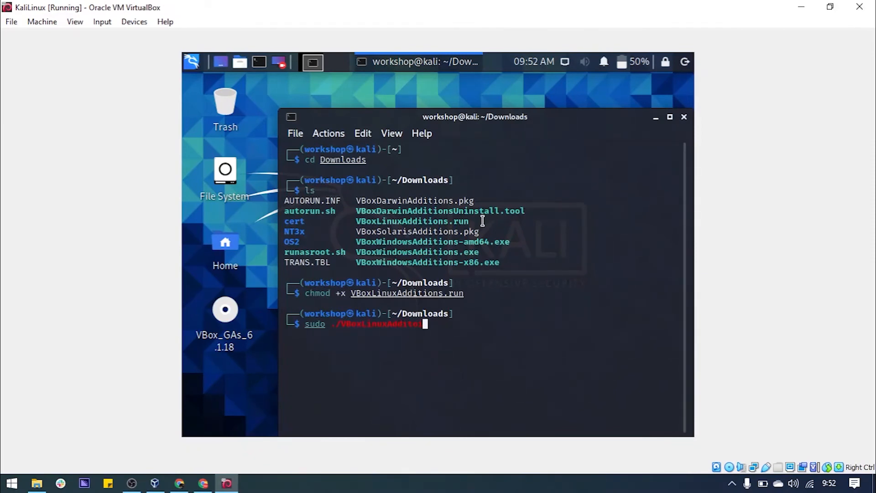
pyautogui.write('ons.run')
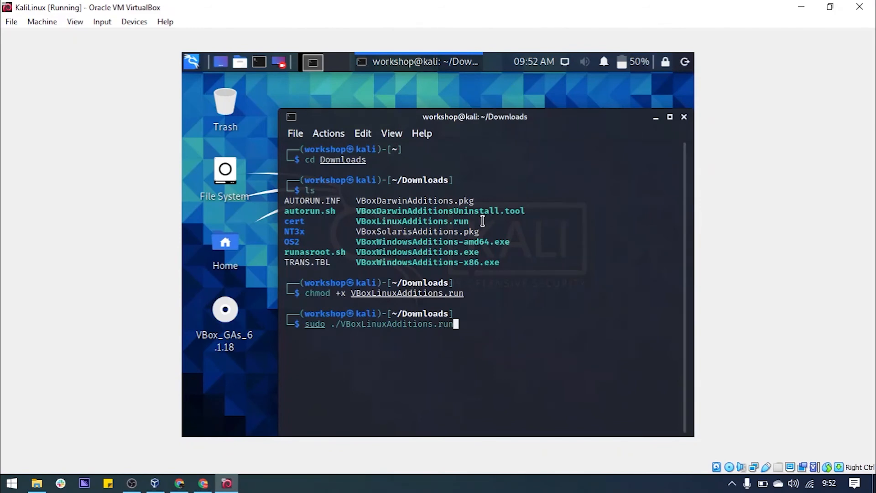
pyautogui.press('Return')
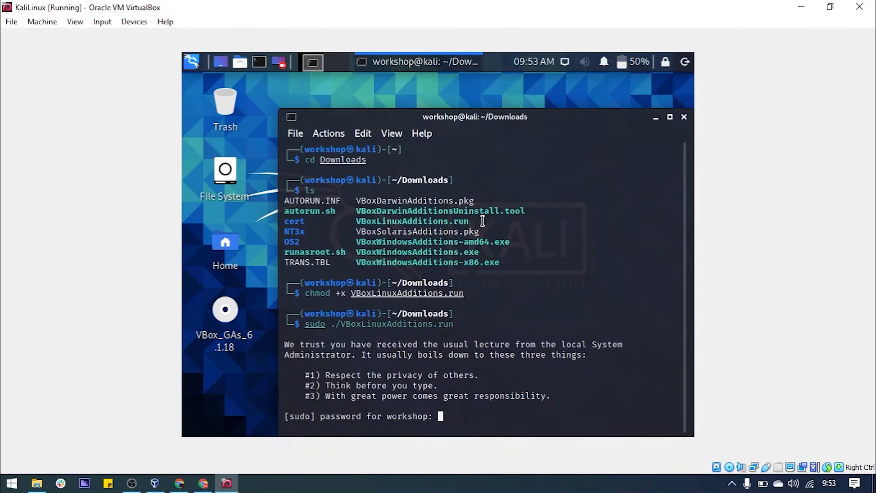
pyautogui.press('Return')
pyautogui.write('yes')
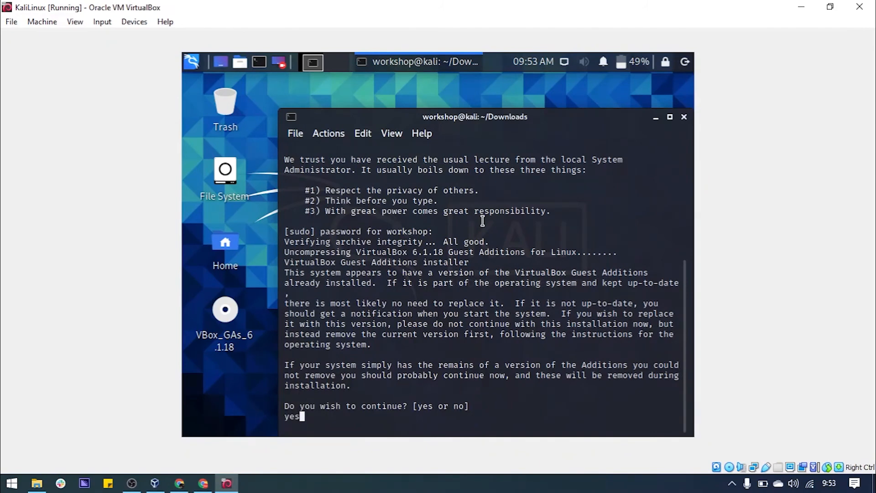
pyautogui.press('Return')
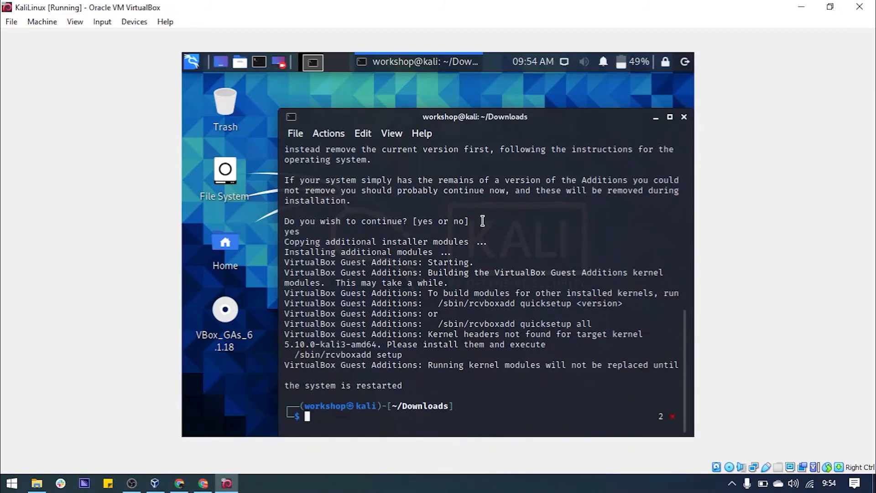
# Close the Kali terminal and choose Restart from the panel's log-out dialog
pyautogui.click(684, 117)
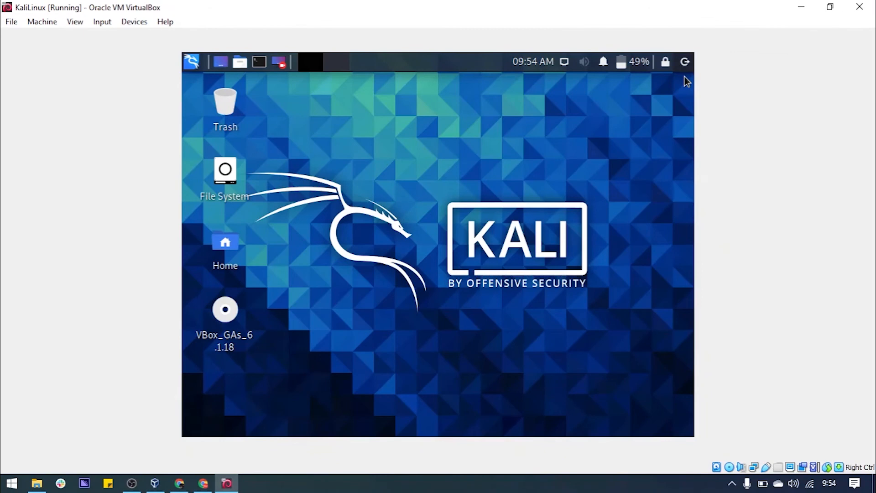
pyautogui.click(684, 62)
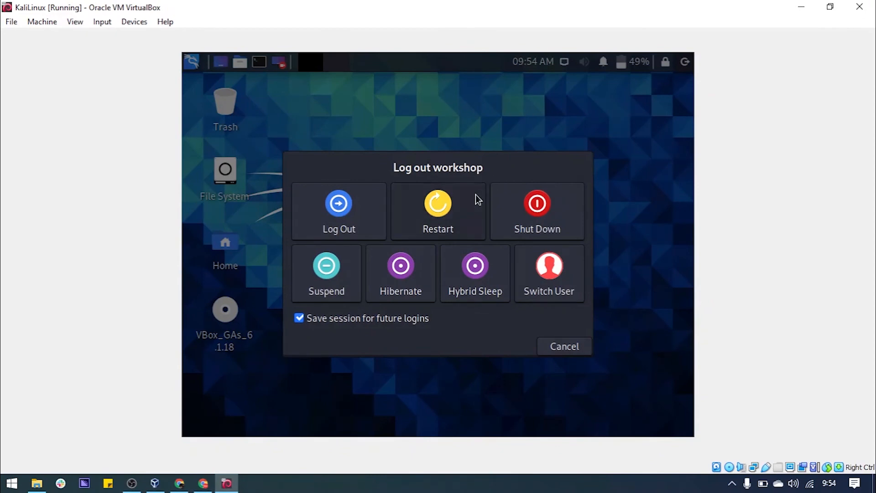
pyautogui.click(463, 207)
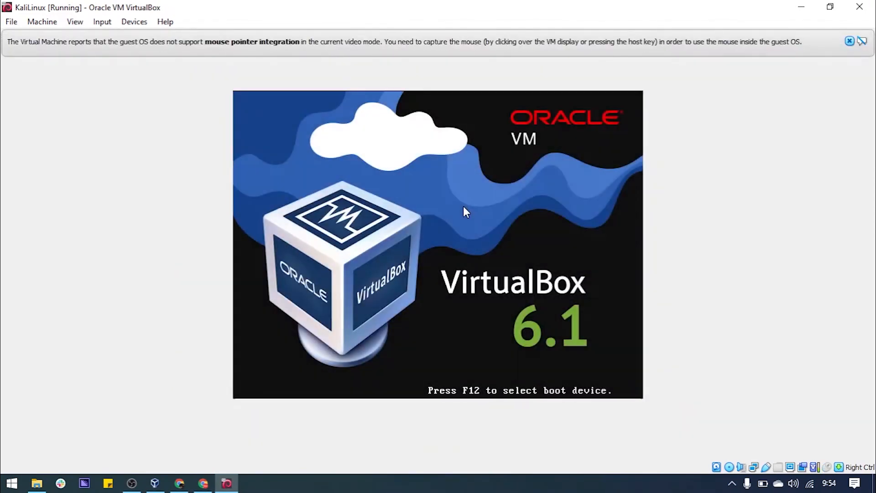
# Continue booting, then log in to Kali with the account username and password
pyautogui.press('Return')
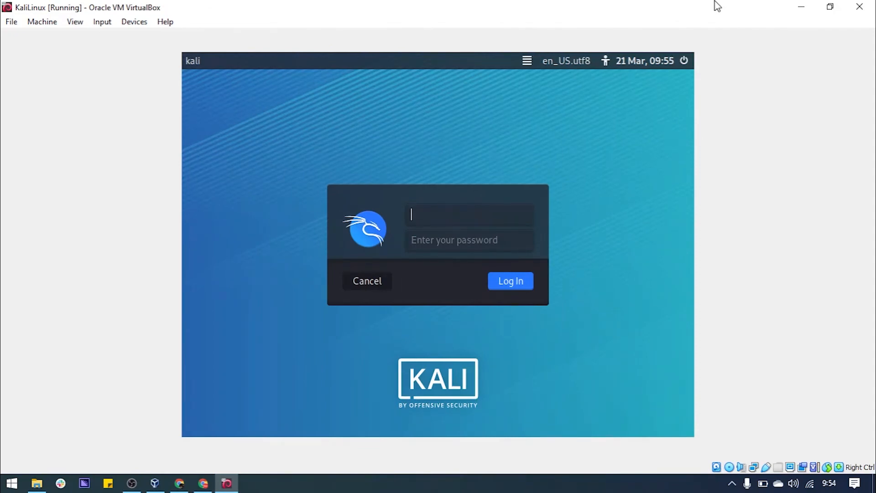
pyautogui.write('workshop')
pyautogui.press('Tab')
pyautogui.write('kali')
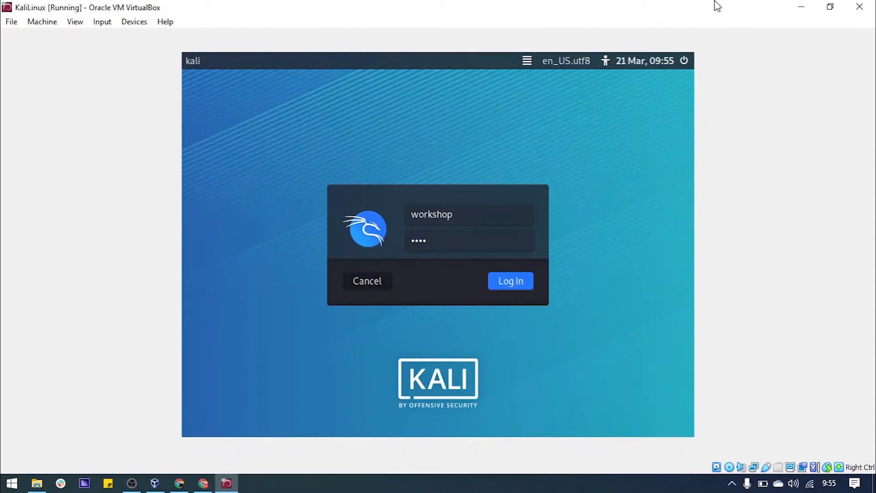
pyautogui.press('BackSpace')
pyautogui.press('BackSpace')
pyautogui.press('BackSpace')
pyautogui.press('BackSpace')
pyautogui.write('********')
pyautogui.press('Return')
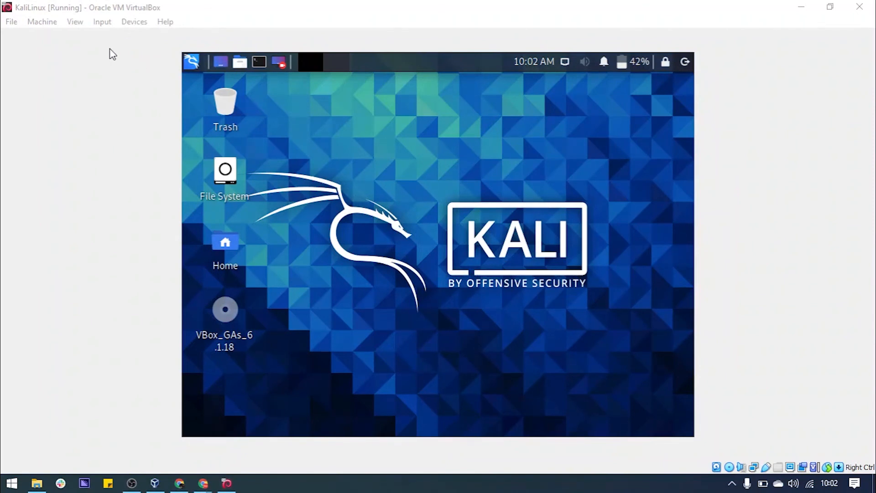
# Switch the KaliLinux VM to full-screen mode from View, then toggle back to windowed view
pyautogui.click(77, 23)
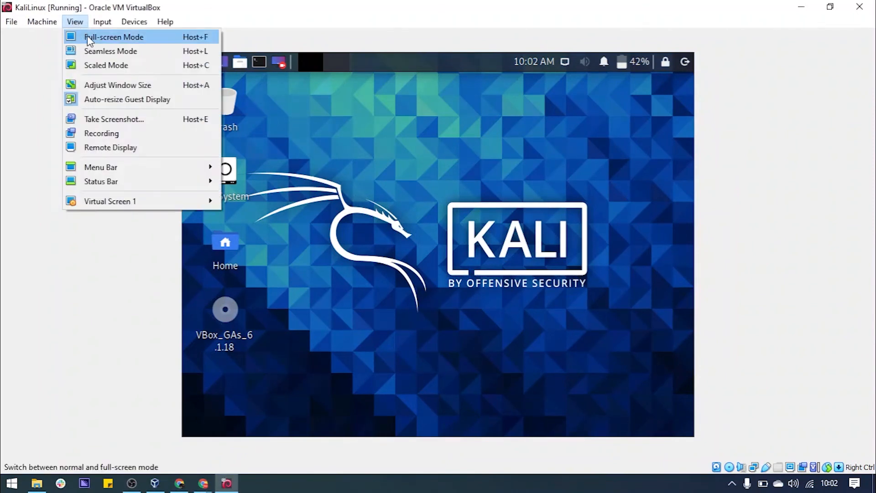
pyautogui.click(89, 37)
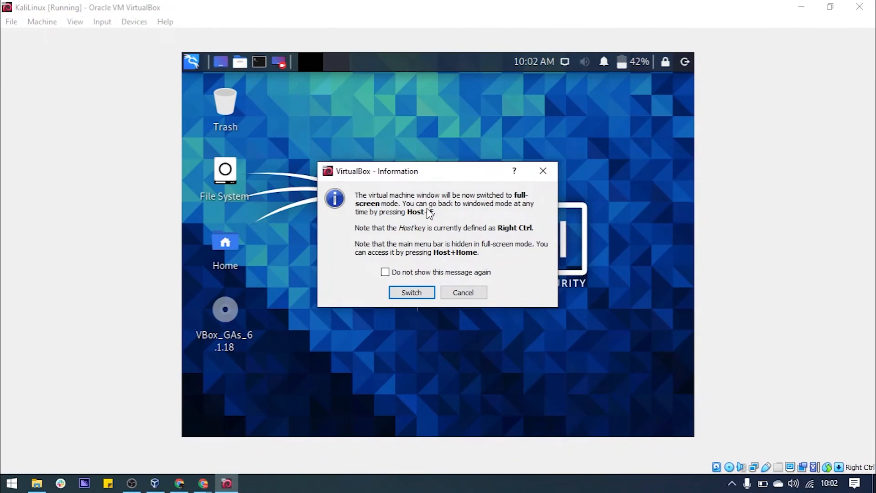
pyautogui.click(414, 291)
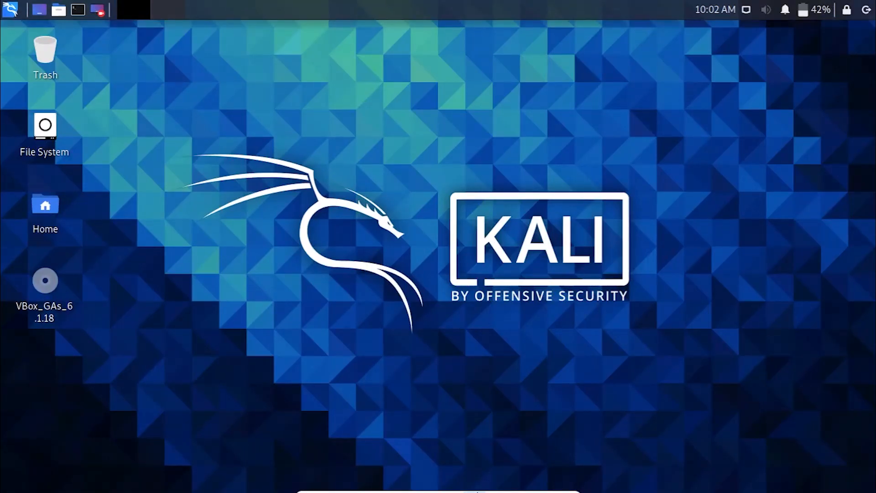
pyautogui.moveTo(555, 488)
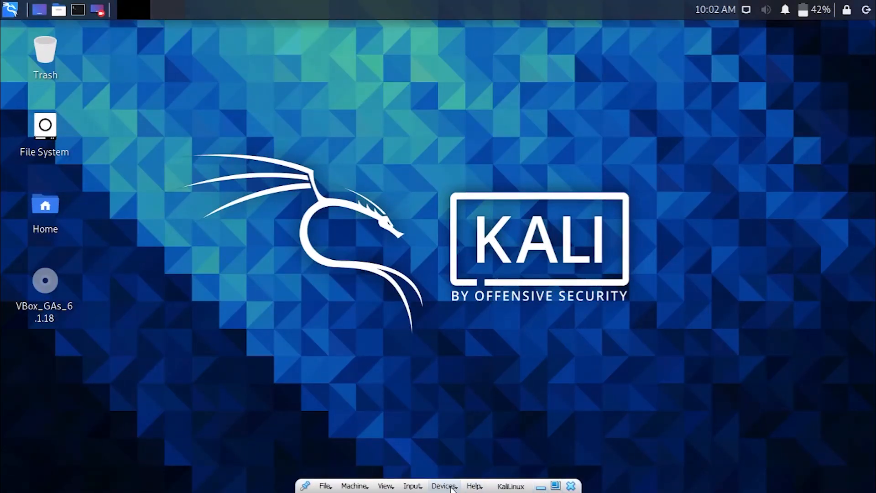
pyautogui.click(556, 485)
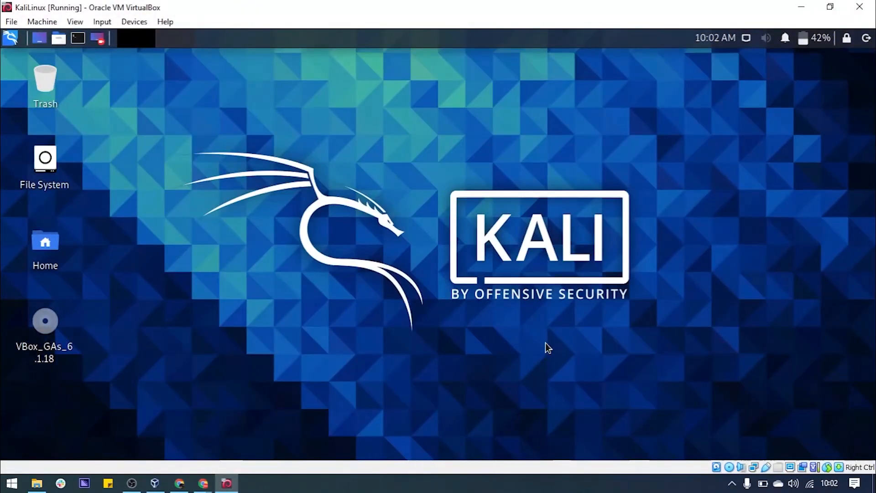